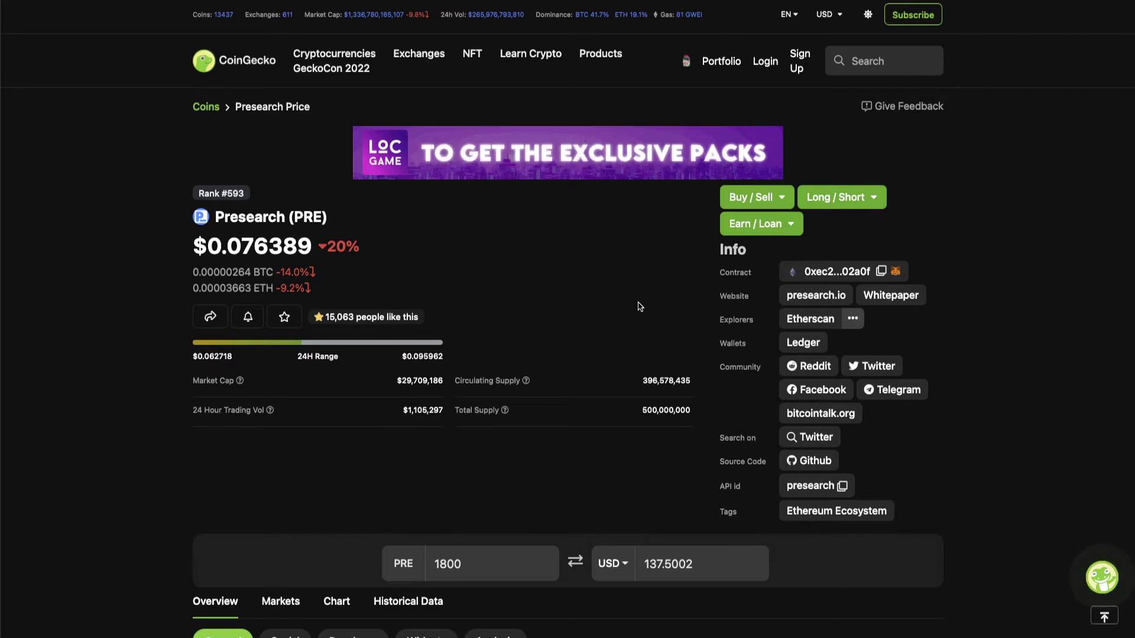
Step: Scroll down the Presearch (PRE) price page showing 1800 PRE as 137.5002 USD
{"action": "scroll", "coordinate": [609, 307], "scroll_direction": "down", "scroll_amount": 1}
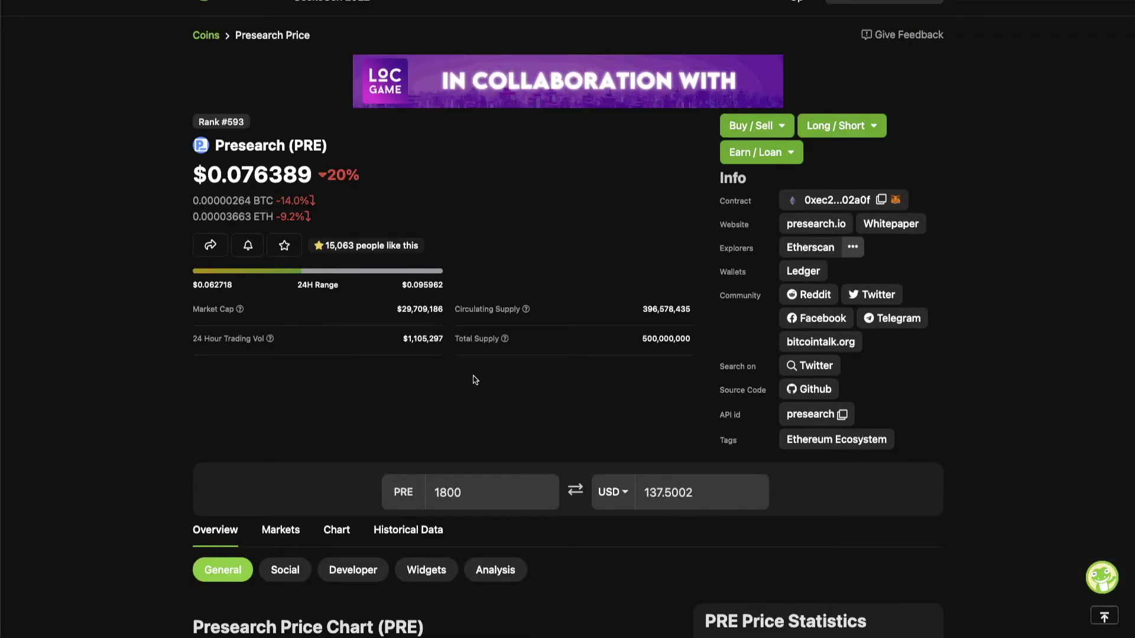
Step: Show the Presearch Markets list and scroll through the exchanges trading PRE
{"action": "left_click", "coordinate": [288, 530]}
{"action": "scroll", "coordinate": [384, 458], "scroll_direction": "down", "scroll_amount": 2}
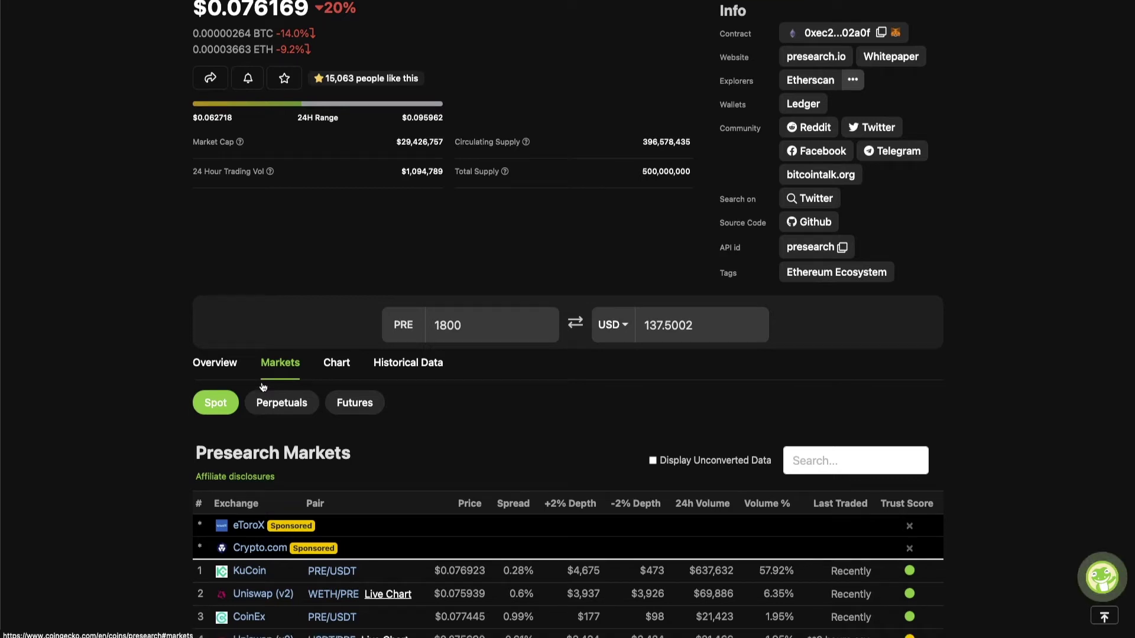
{"action": "scroll", "coordinate": [264, 387], "scroll_direction": "down", "scroll_amount": 3}
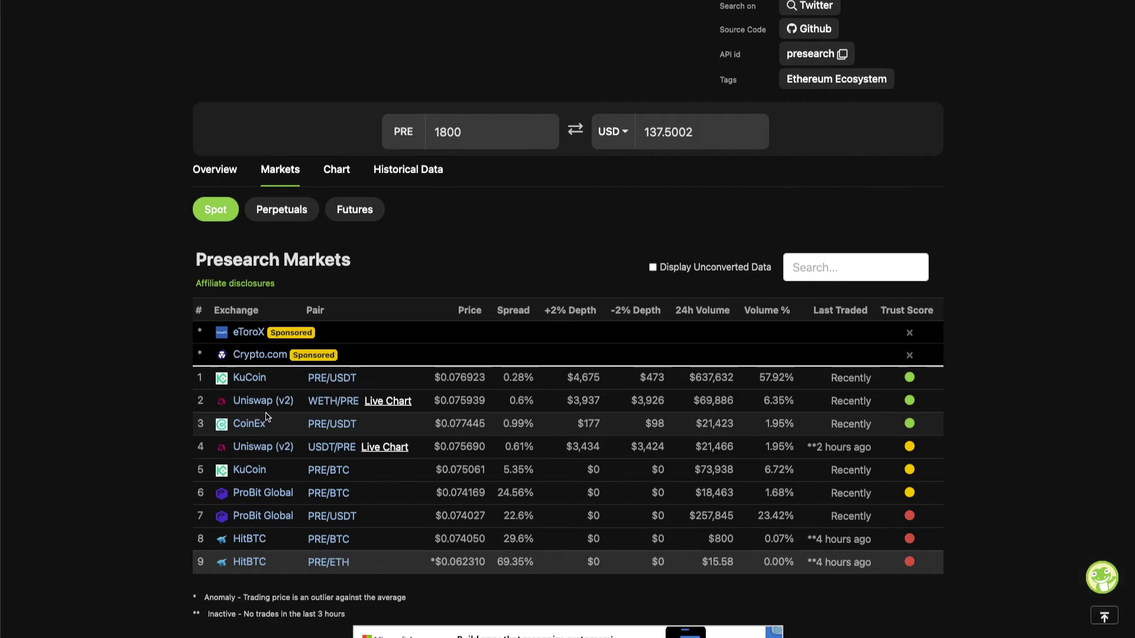
{"action": "scroll", "coordinate": [267, 418], "scroll_direction": "up", "scroll_amount": 1}
{"action": "scroll", "coordinate": [267, 418], "scroll_direction": "up", "scroll_amount": 1}
Step: Change the converter to 2000 PRE and select the 152.338 USD result
{"action": "left_click_drag", "start_coordinate": [472, 260], "coordinate": [422, 258]}
{"action": "type", "text": "2000"}
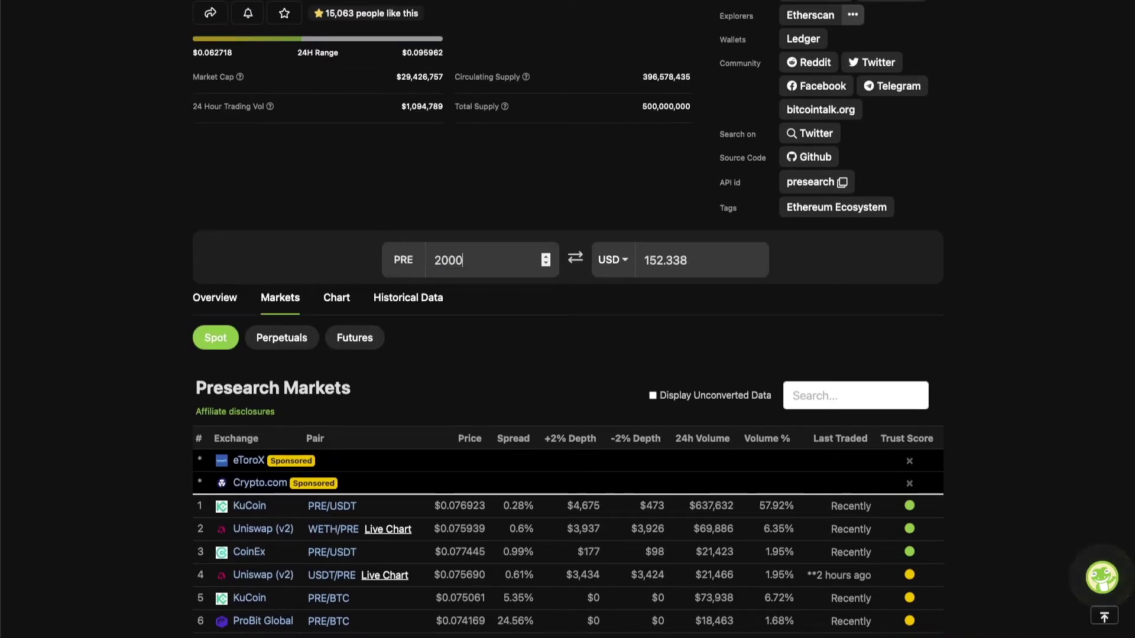
{"action": "left_click_drag", "start_coordinate": [643, 260], "coordinate": [703, 260]}
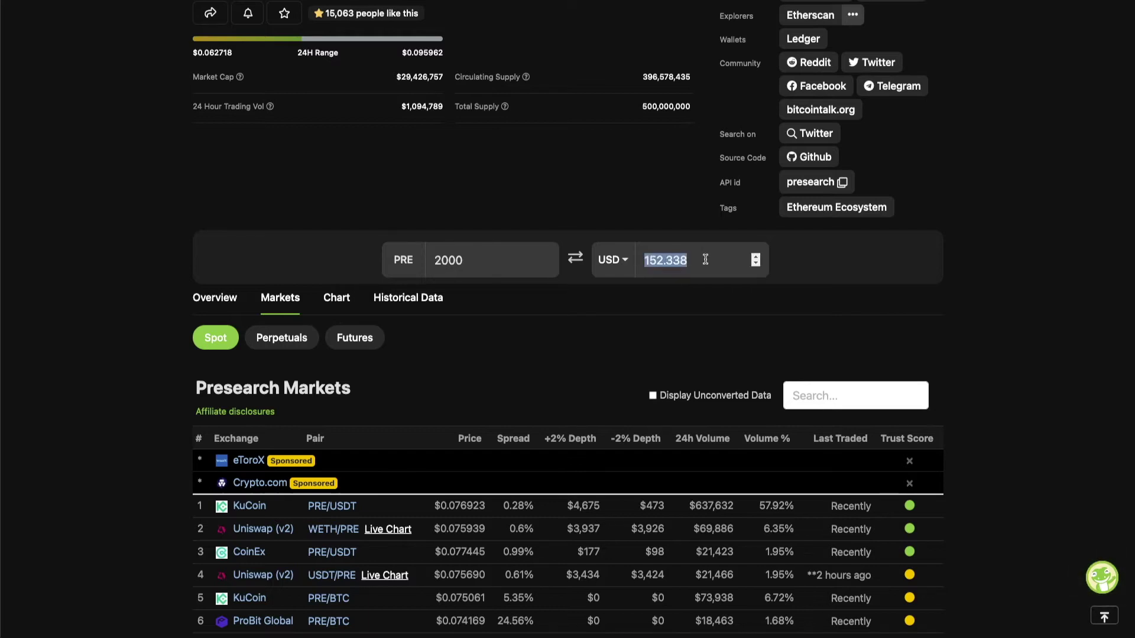
{"action": "scroll", "coordinate": [677, 371], "scroll_direction": "up", "scroll_amount": 3}
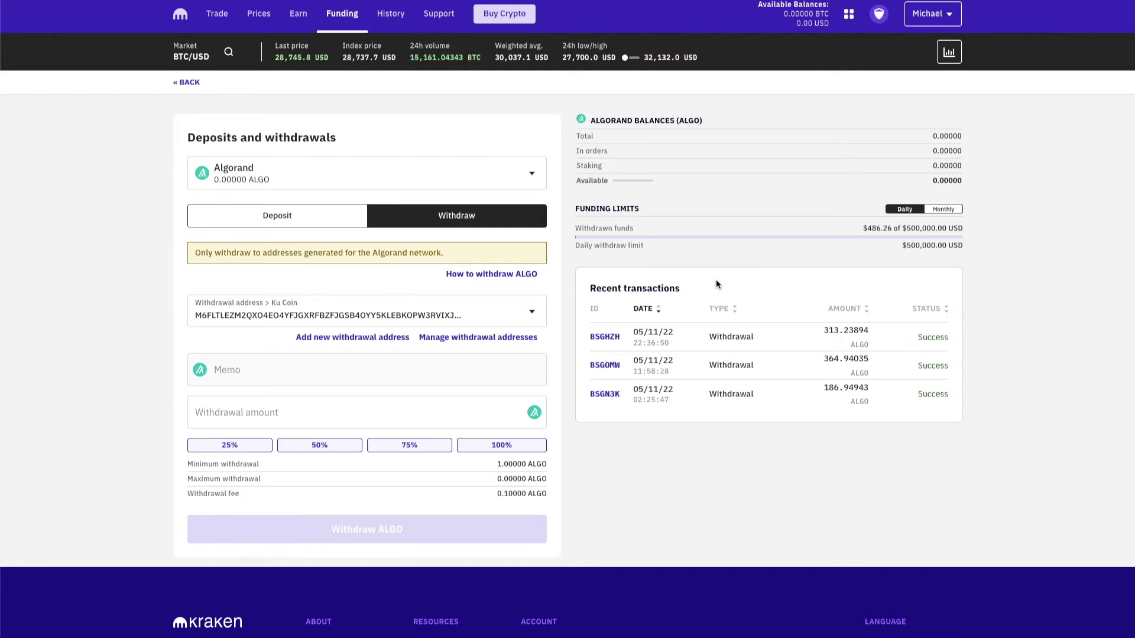
Step: Check the Kraken details of the 313.23894 ALGO withdrawal and its Success status
{"action": "left_click", "coordinate": [709, 341]}
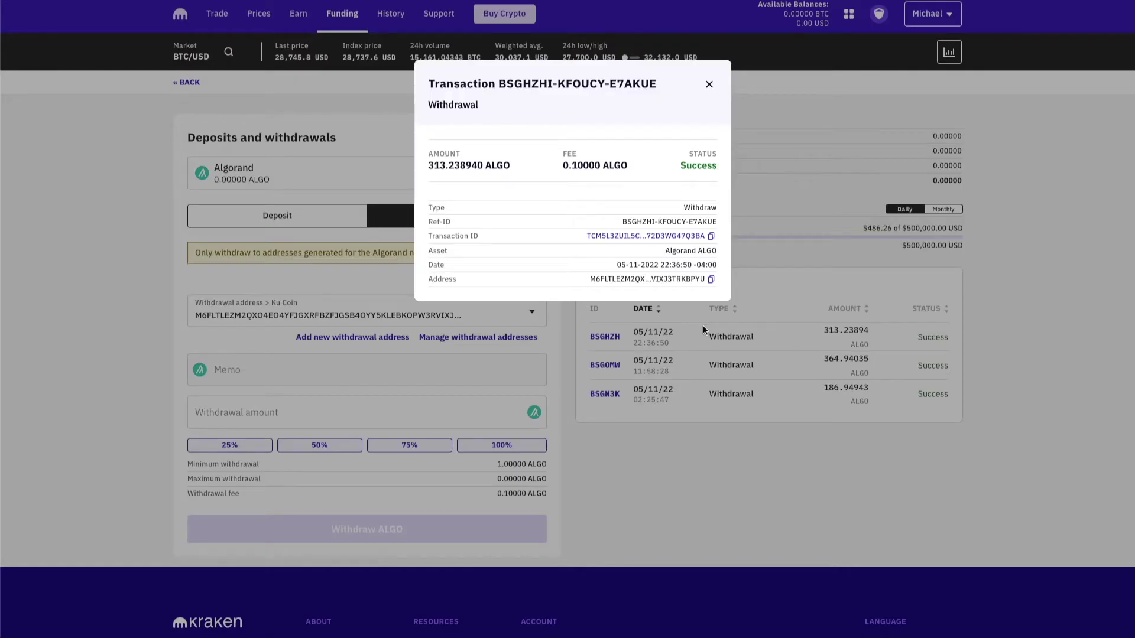
{"action": "left_click_drag", "start_coordinate": [428, 167], "coordinate": [449, 168]}
{"action": "left_click", "coordinate": [562, 165]}
{"action": "left_click", "coordinate": [705, 87]}
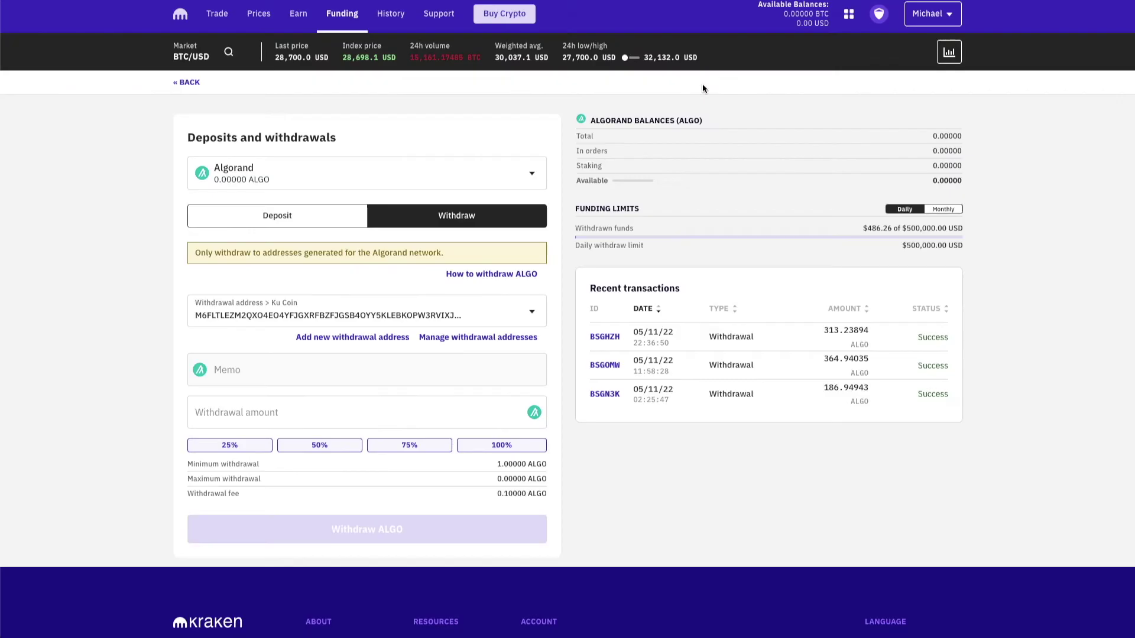
{"action": "left_click_drag", "start_coordinate": [915, 337], "coordinate": [938, 339]}
{"action": "left_click", "coordinate": [938, 342]}
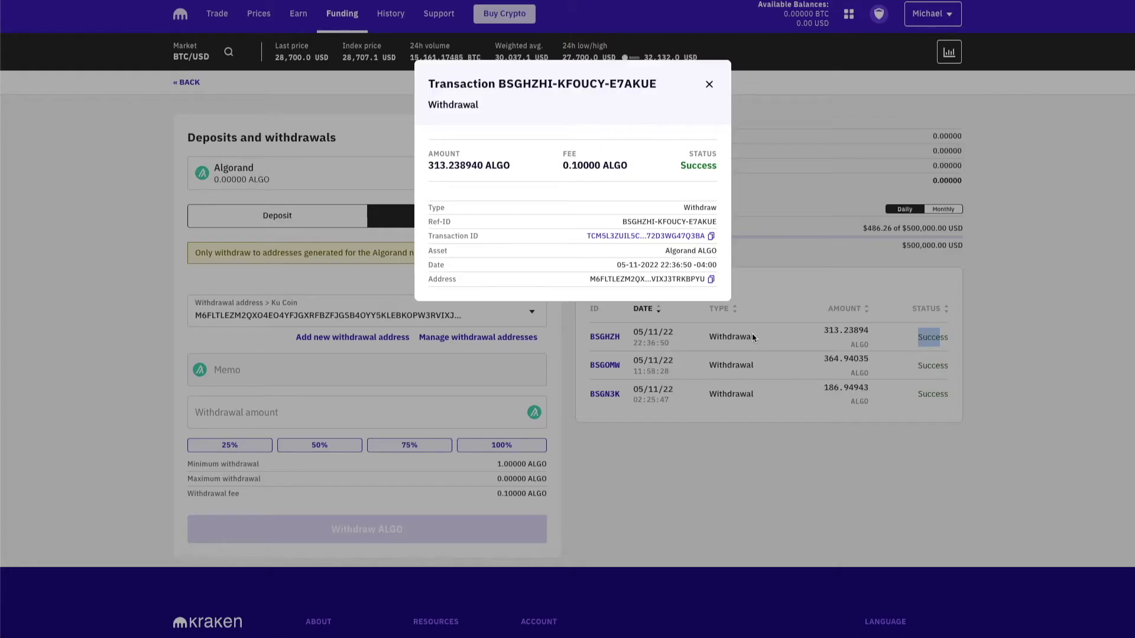
{"action": "left_click", "coordinate": [747, 414]}
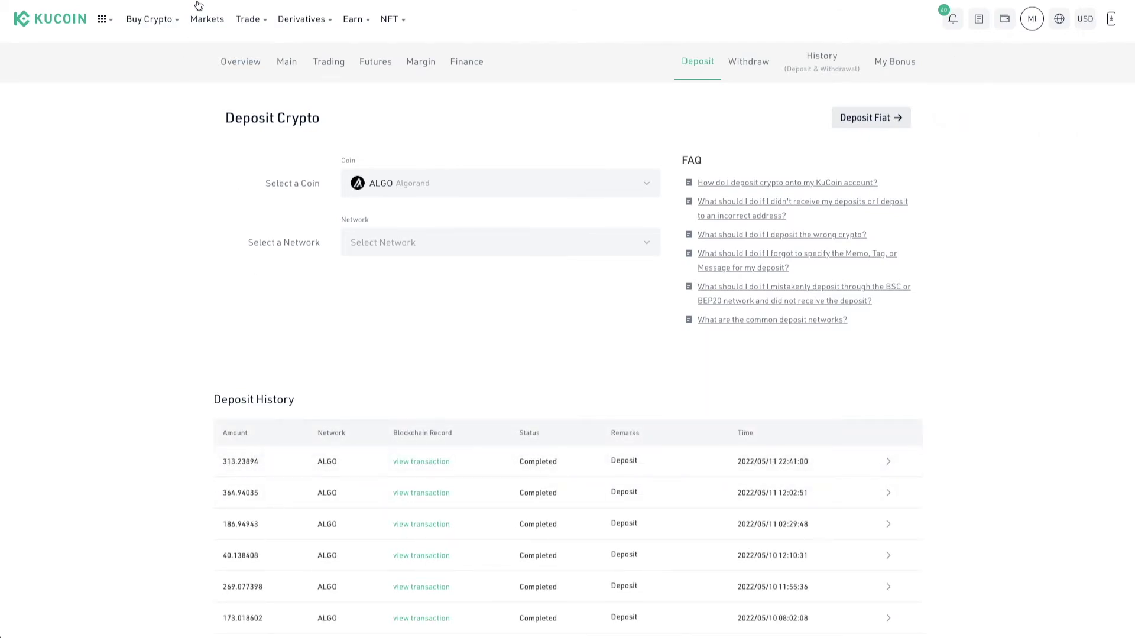
Step: Transfer all 313.23894 ALGO from the Main Account to the Trading Account
{"action": "mouse_move", "coordinate": [245, 18]}
{"action": "left_click", "coordinate": [286, 59]}
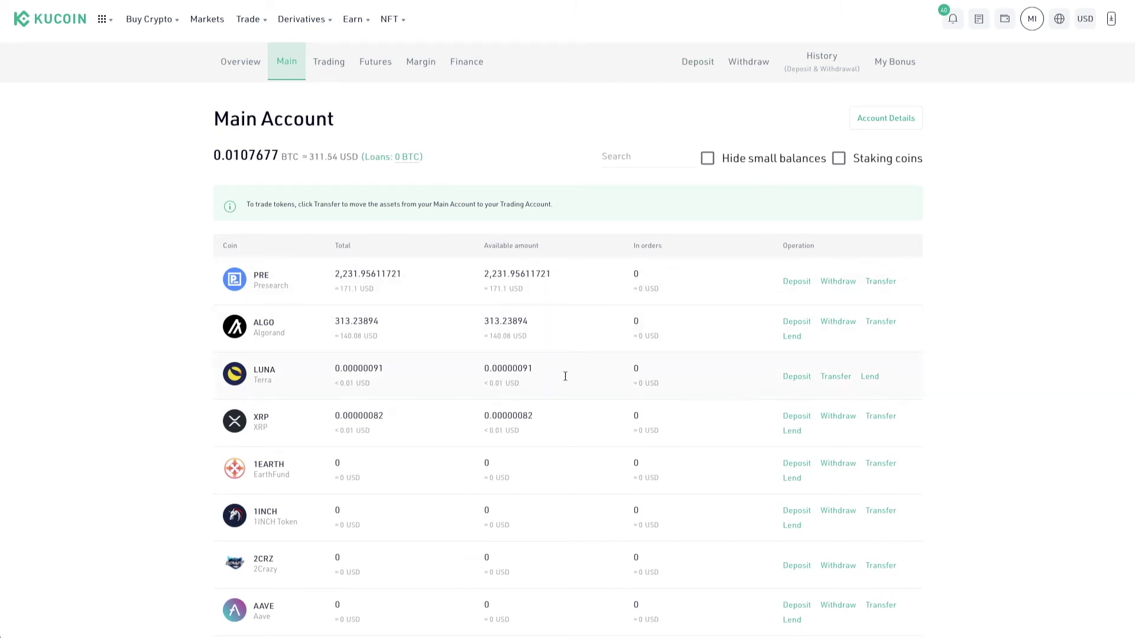
{"action": "left_click", "coordinate": [884, 324]}
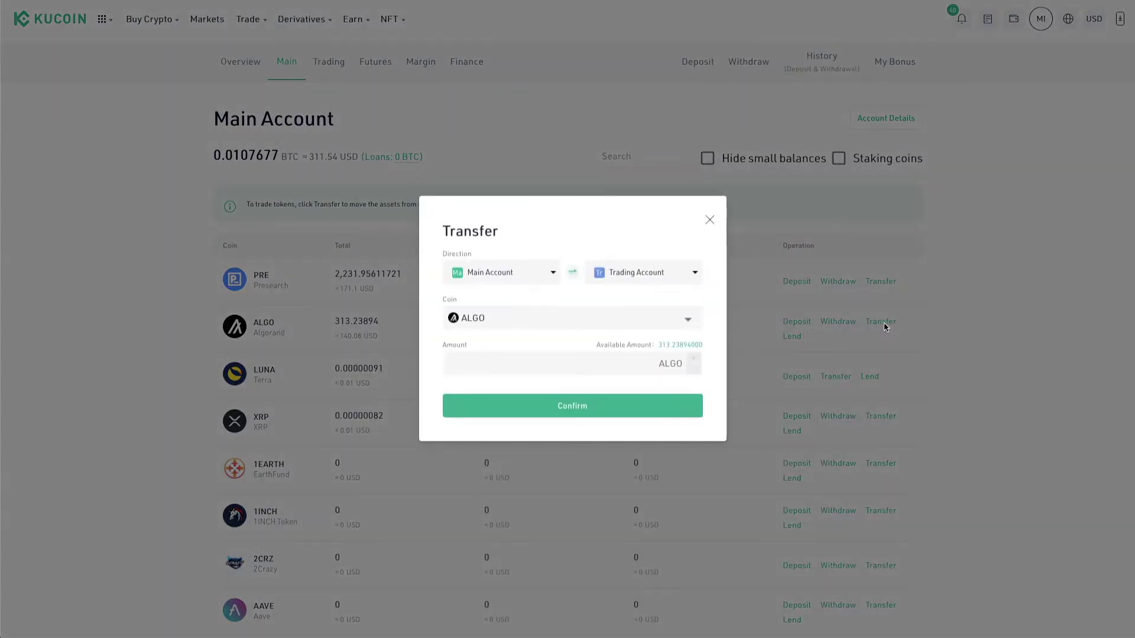
{"action": "left_click", "coordinate": [699, 344]}
{"action": "left_click", "coordinate": [594, 414]}
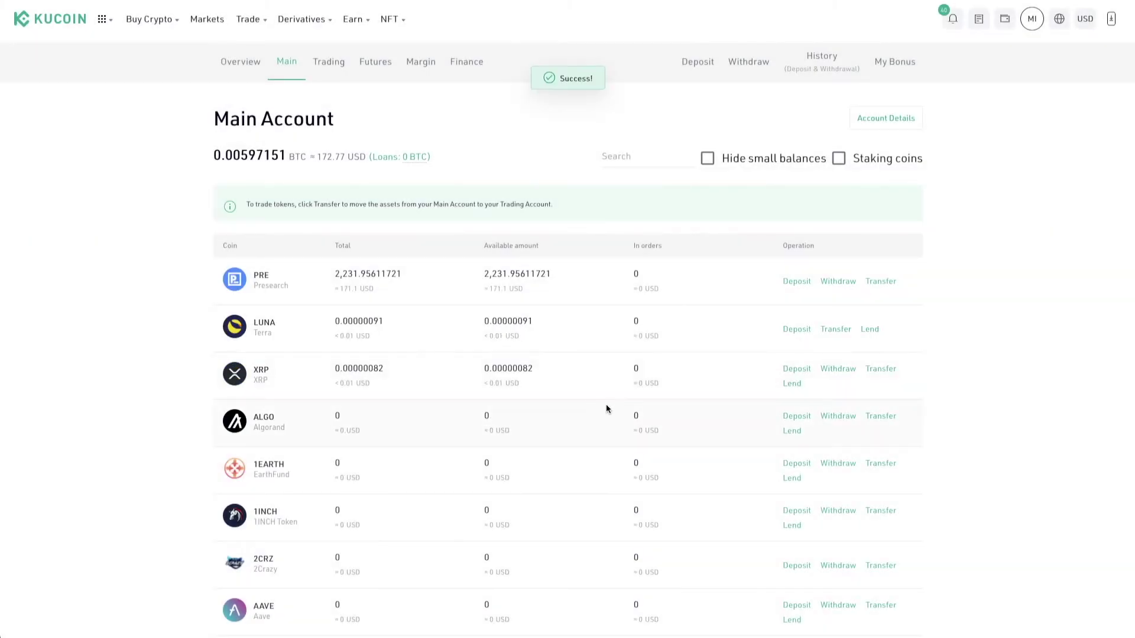
Step: Enter the trading password and market-sell all 313.239 ALGO on ALGO/USDT
{"action": "mouse_move", "coordinate": [247, 22]}
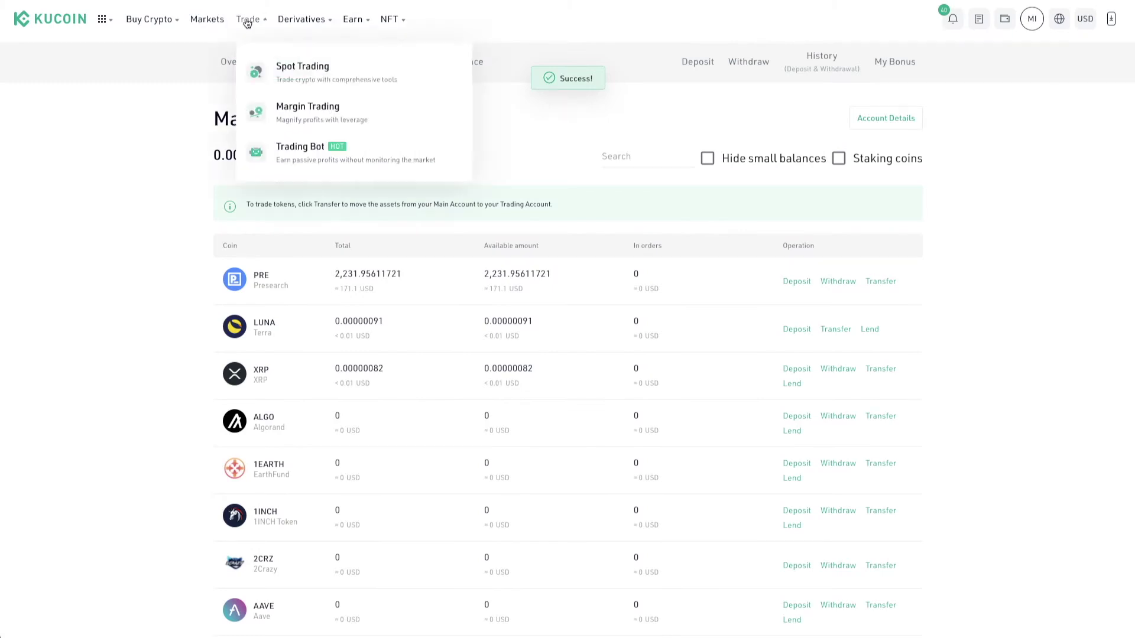
{"action": "left_click", "coordinate": [286, 71]}
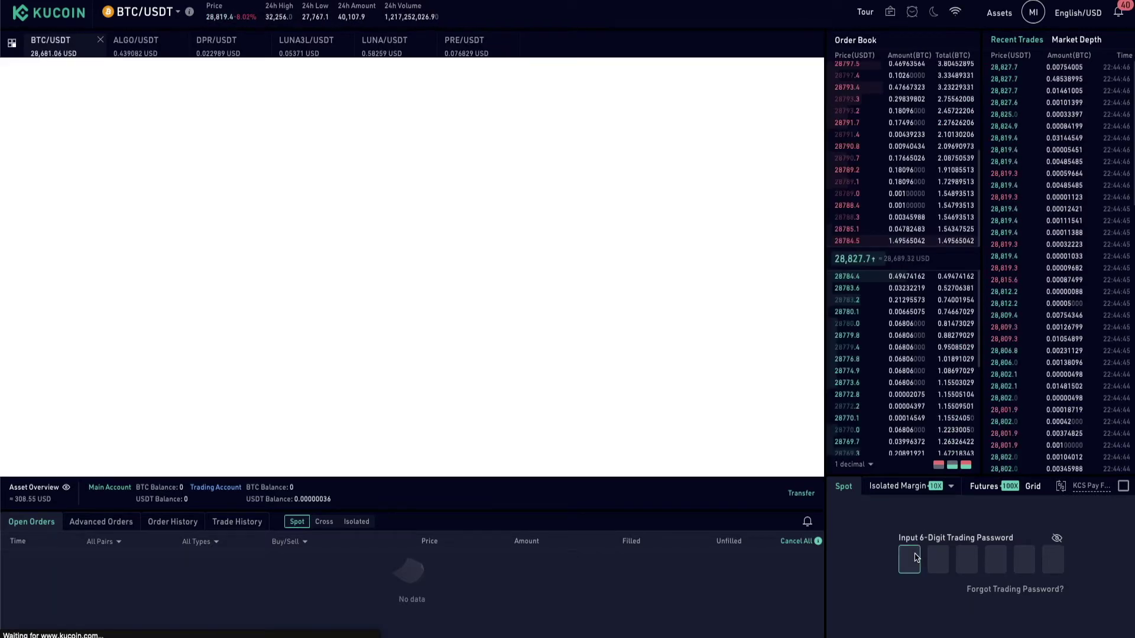
{"action": "type", "text": "******"}
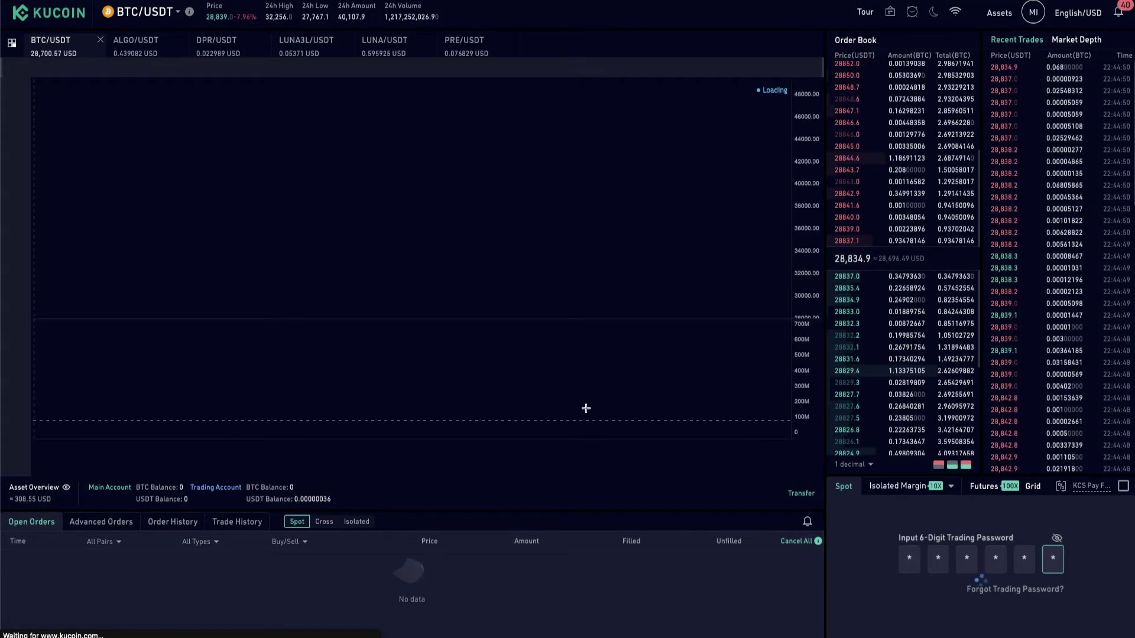
{"action": "left_click", "coordinate": [142, 48]}
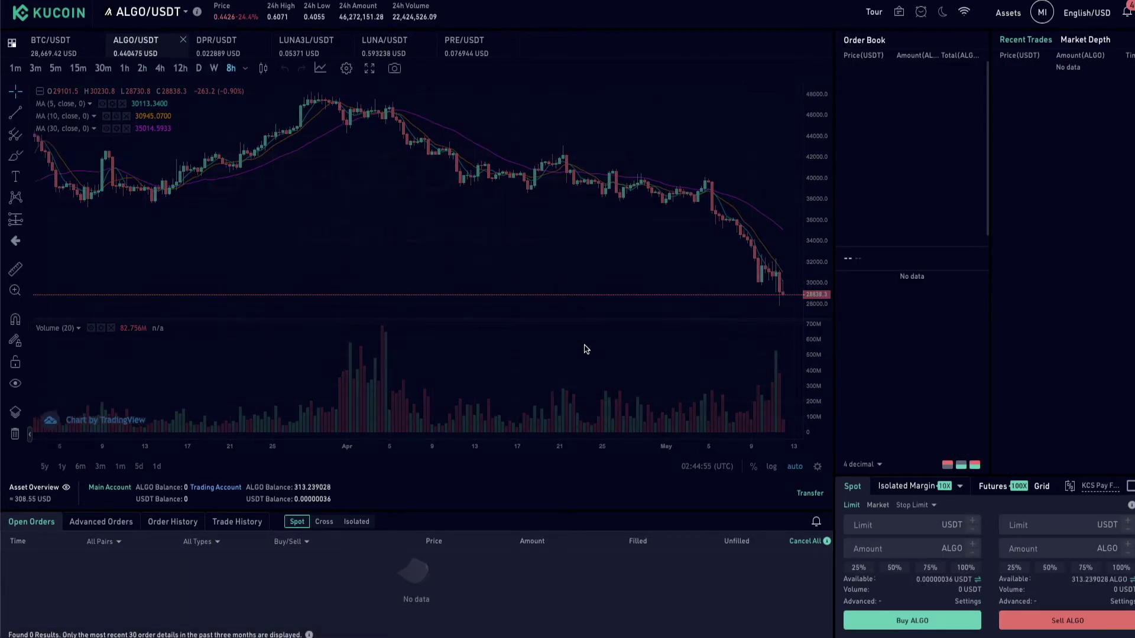
{"action": "left_click", "coordinate": [876, 506]}
{"action": "left_click", "coordinate": [1130, 571]}
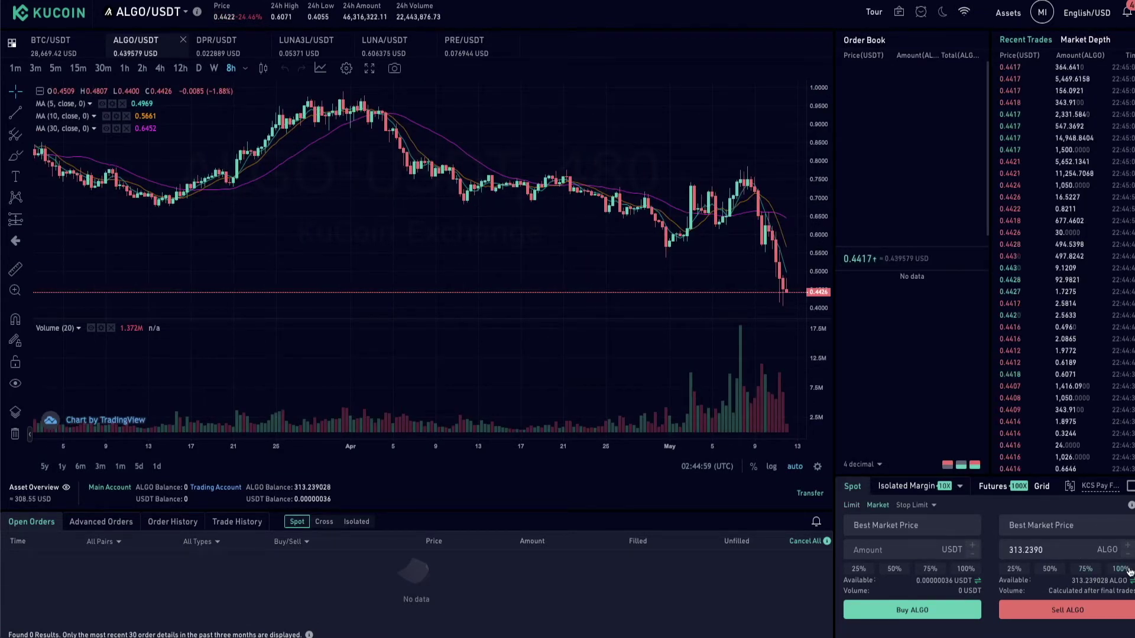
{"action": "left_click", "coordinate": [1076, 615]}
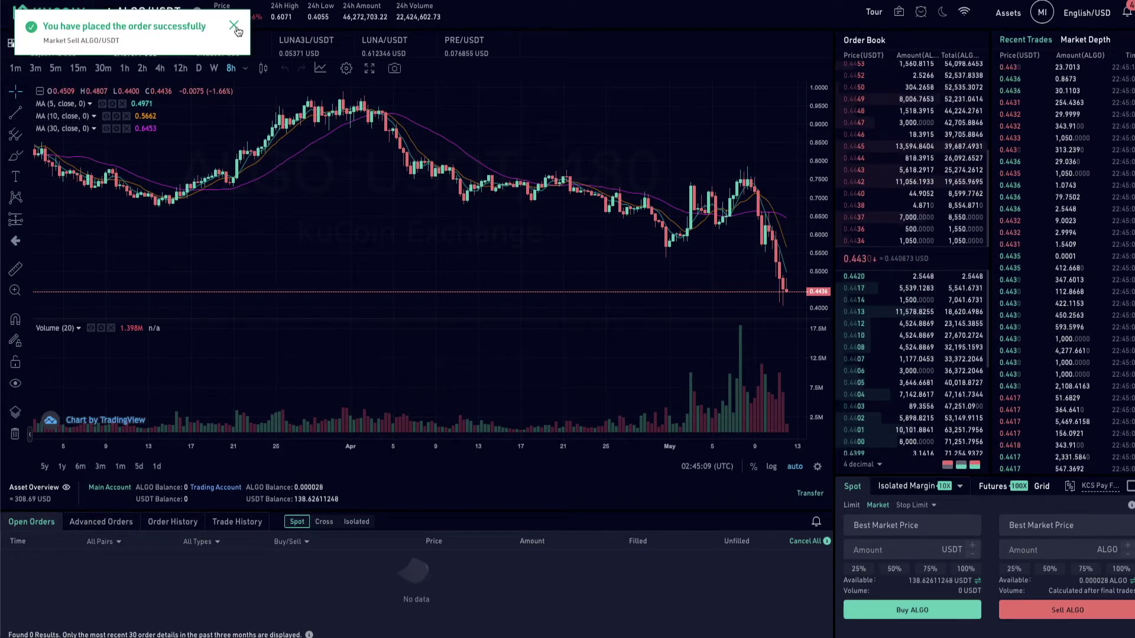
{"action": "left_click", "coordinate": [235, 27]}
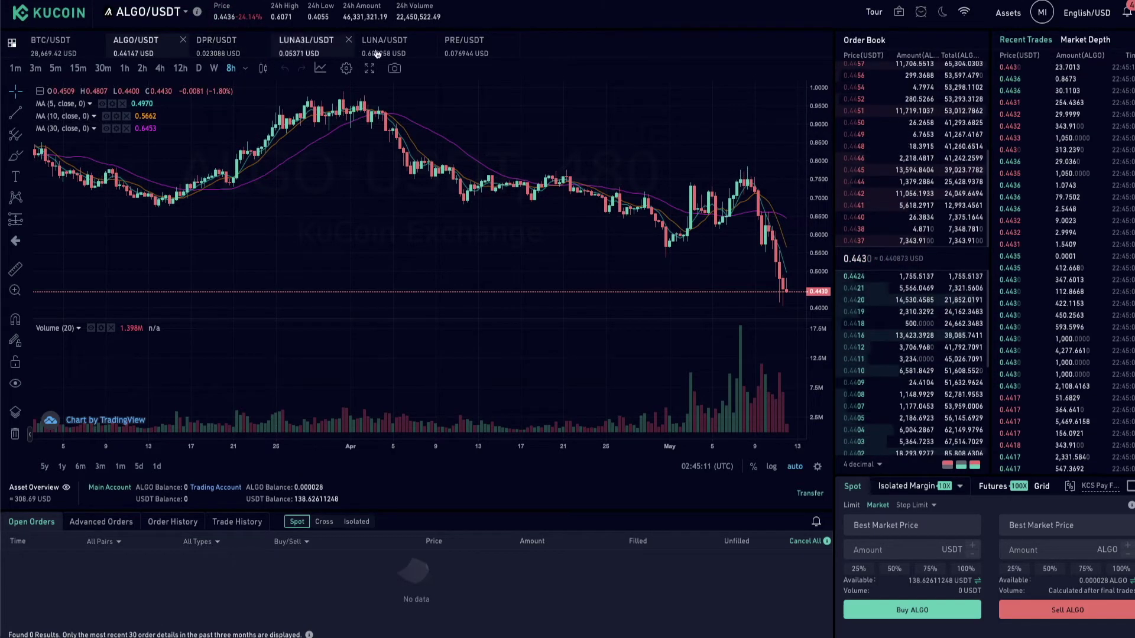
{"action": "left_click", "coordinate": [490, 50]}
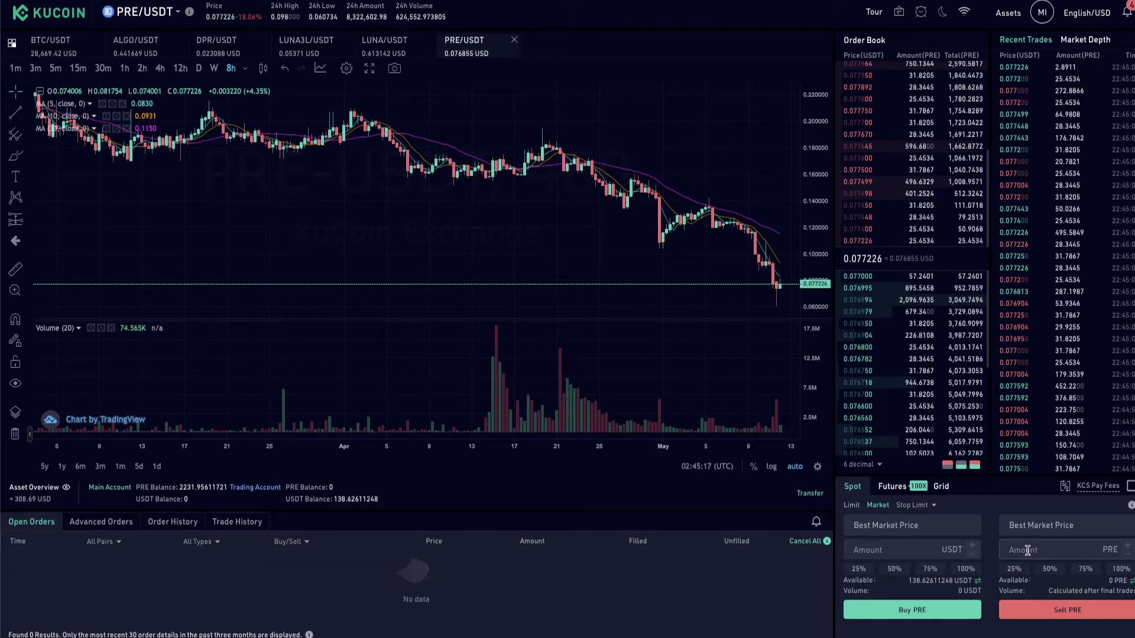
Step: Market-buy PRE with the full USDT balance, receiving 1783.83380127 PRE
{"action": "left_click", "coordinate": [966, 570]}
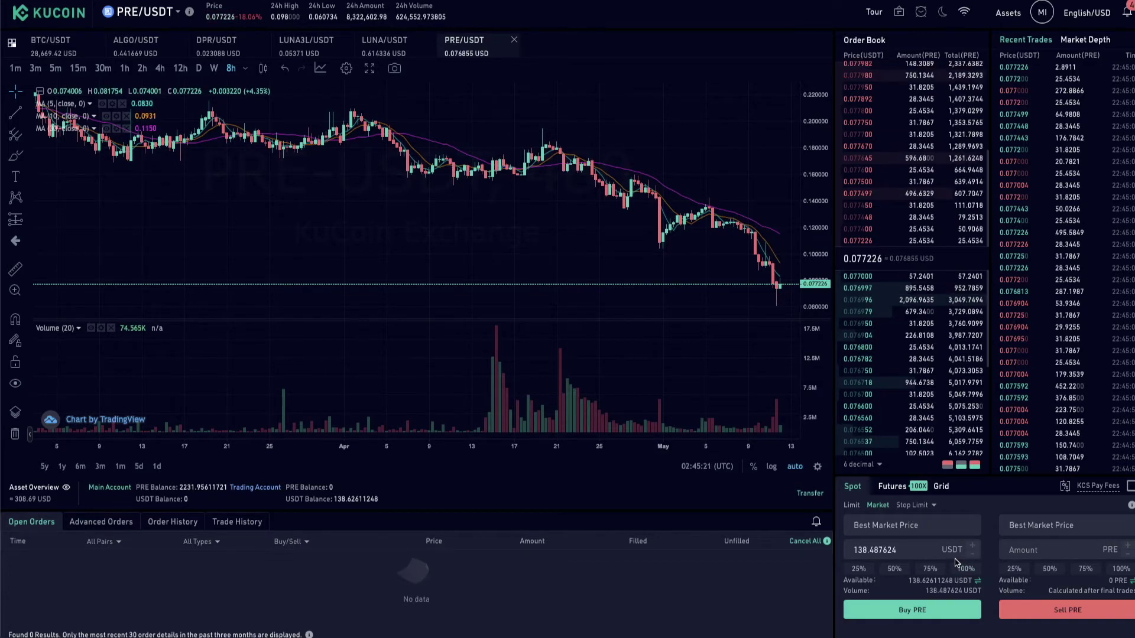
{"action": "left_click", "coordinate": [919, 608]}
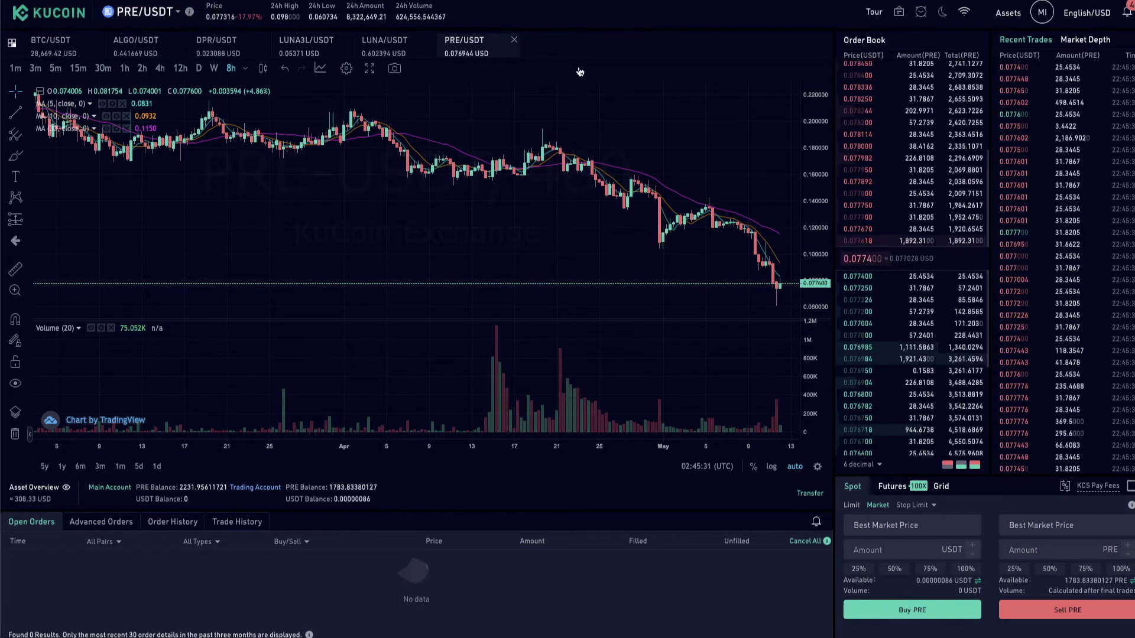
{"action": "left_click", "coordinate": [1009, 16]}
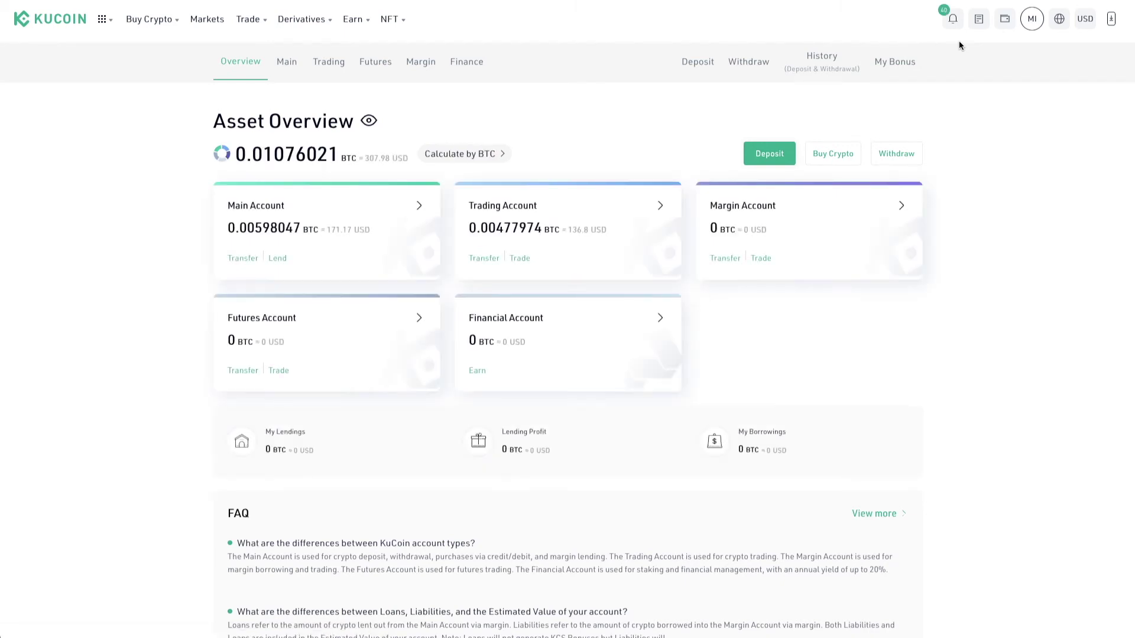
Step: Cancel an unneeded account transfer and view the Trading Account's coin list
{"action": "left_click", "coordinate": [474, 265]}
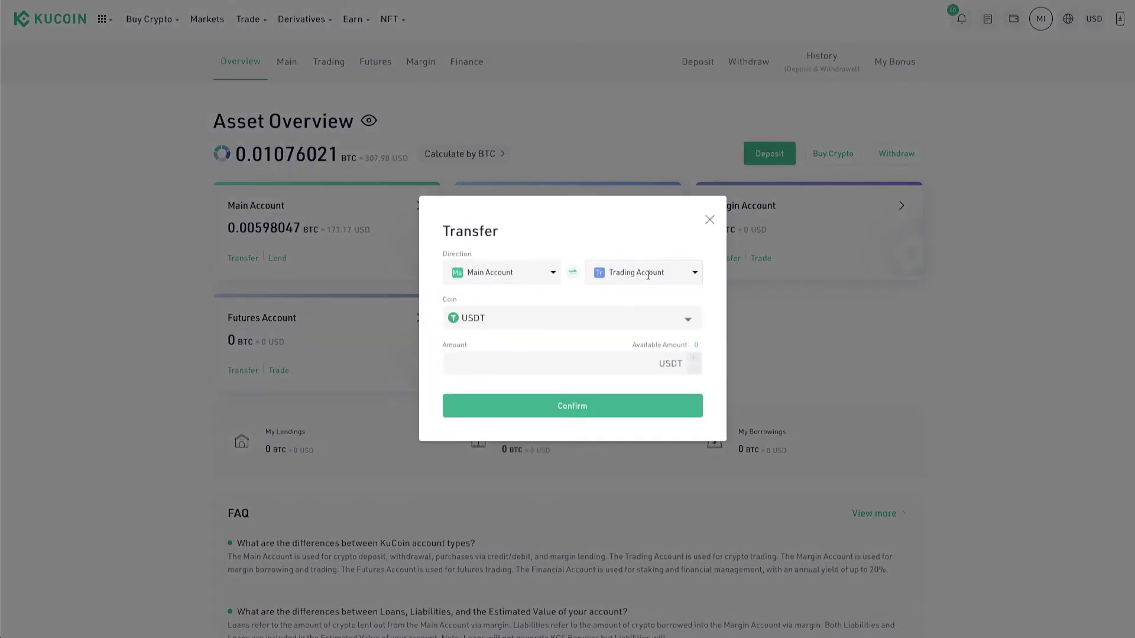
{"action": "left_click", "coordinate": [503, 273]}
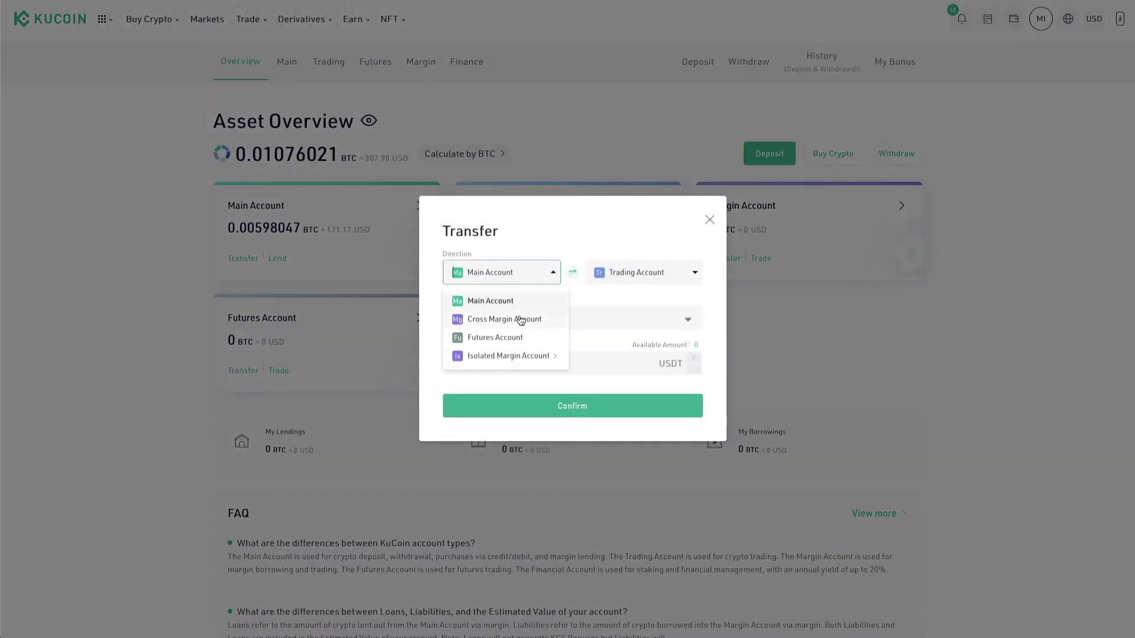
{"action": "left_click", "coordinate": [590, 274]}
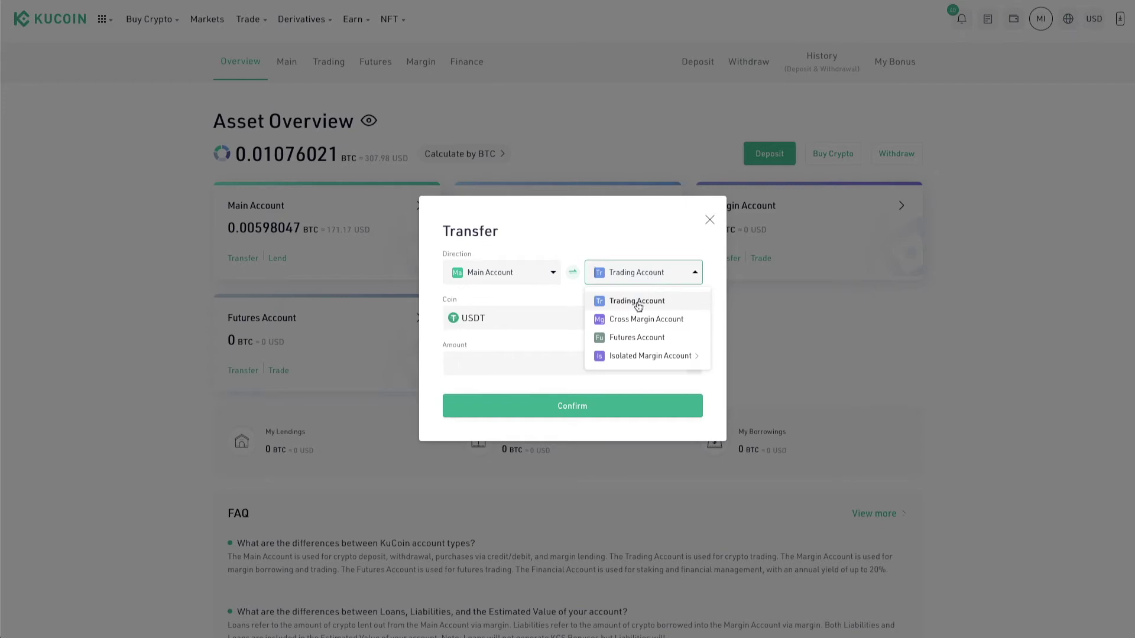
{"action": "left_click", "coordinate": [521, 304]}
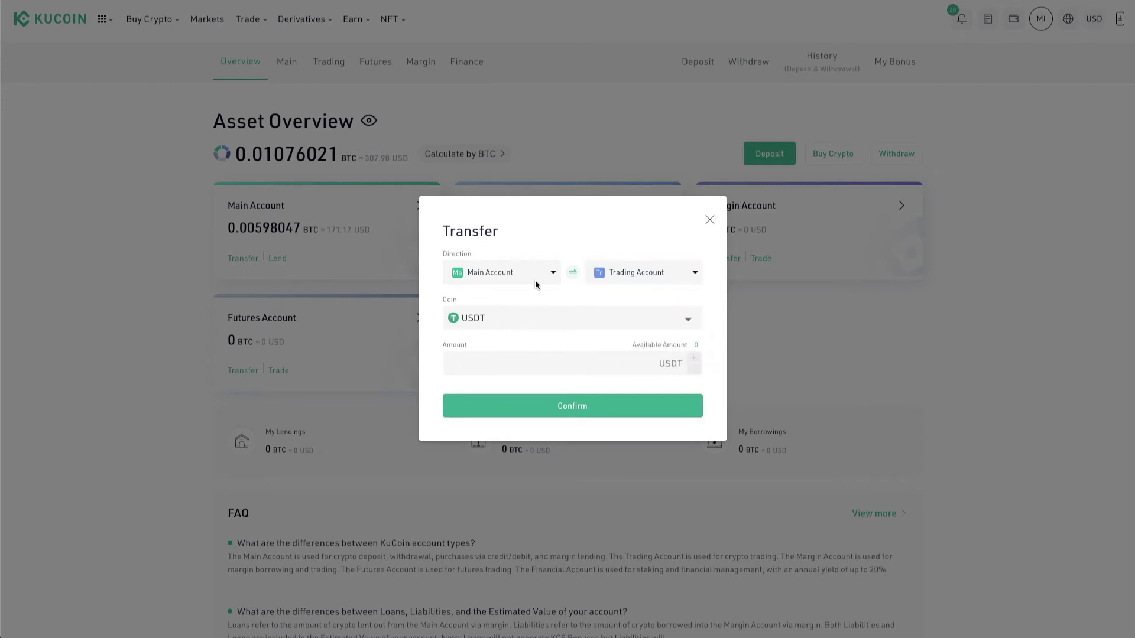
{"action": "left_click", "coordinate": [710, 220]}
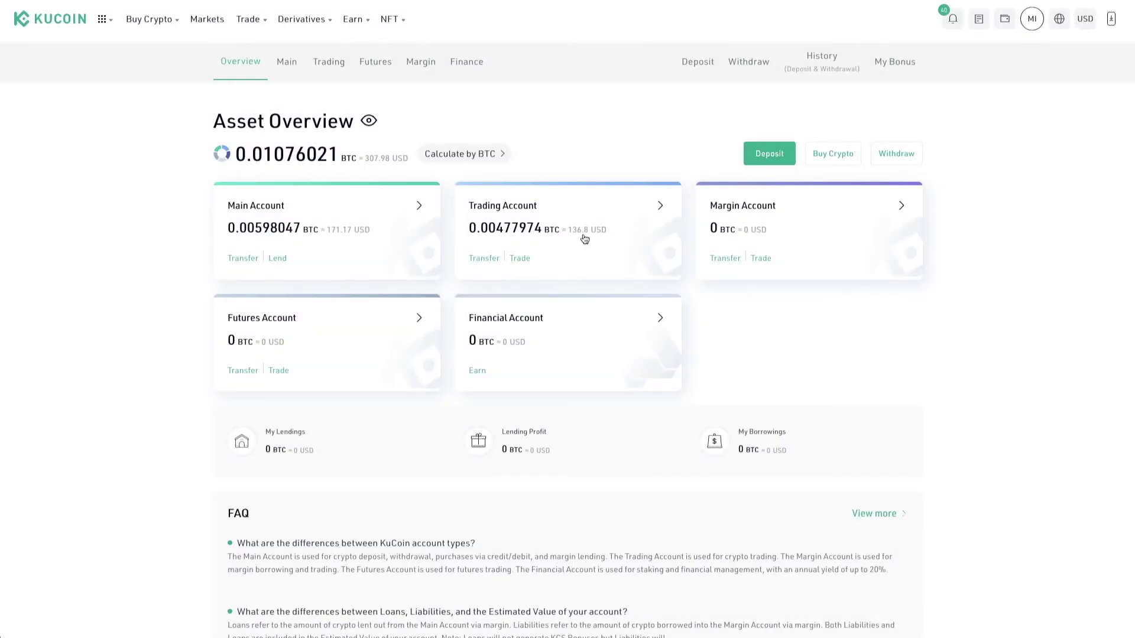
{"action": "left_click", "coordinate": [559, 216]}
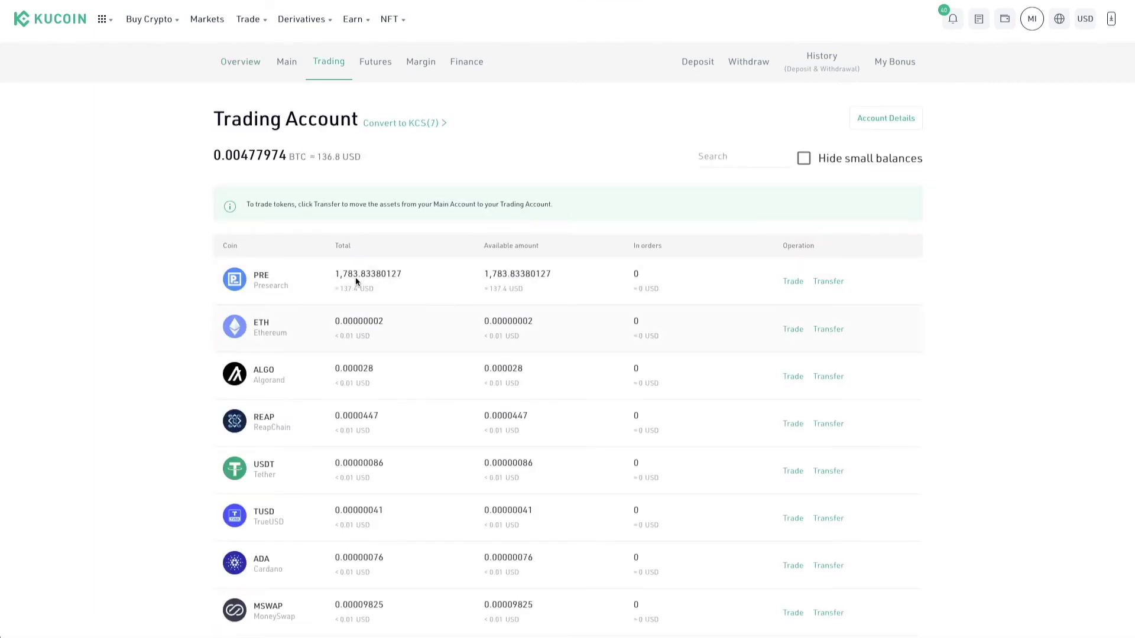
Step: Move all 1783.83380127 PRE from the Trading Account to the Main Account
{"action": "left_click", "coordinate": [833, 285]}
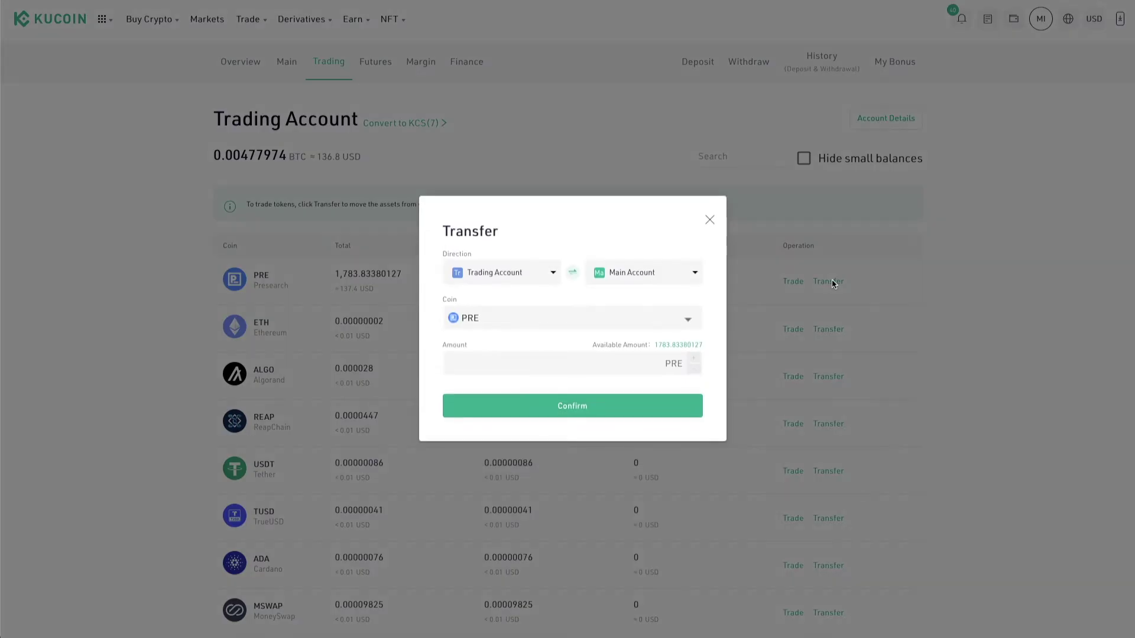
{"action": "left_click", "coordinate": [678, 345]}
{"action": "left_click", "coordinate": [553, 407]}
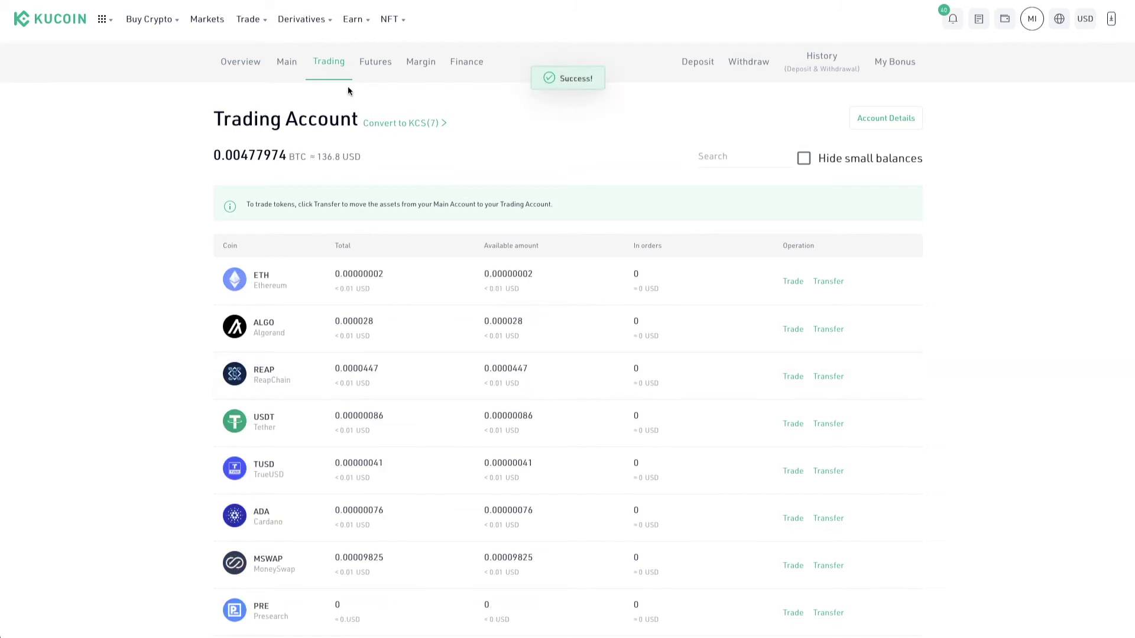
{"action": "left_click", "coordinate": [285, 63]}
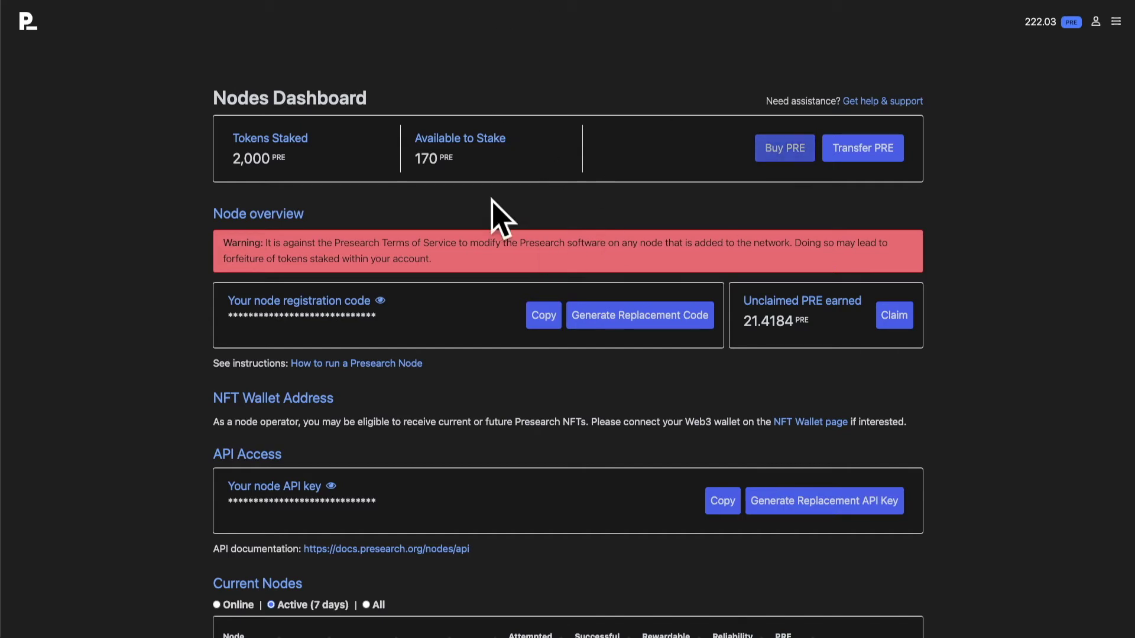
Step: In the Presearch dashboard, bring up the Transfer PRE From Blockchain deposit QR code
{"action": "left_click", "coordinate": [1097, 22]}
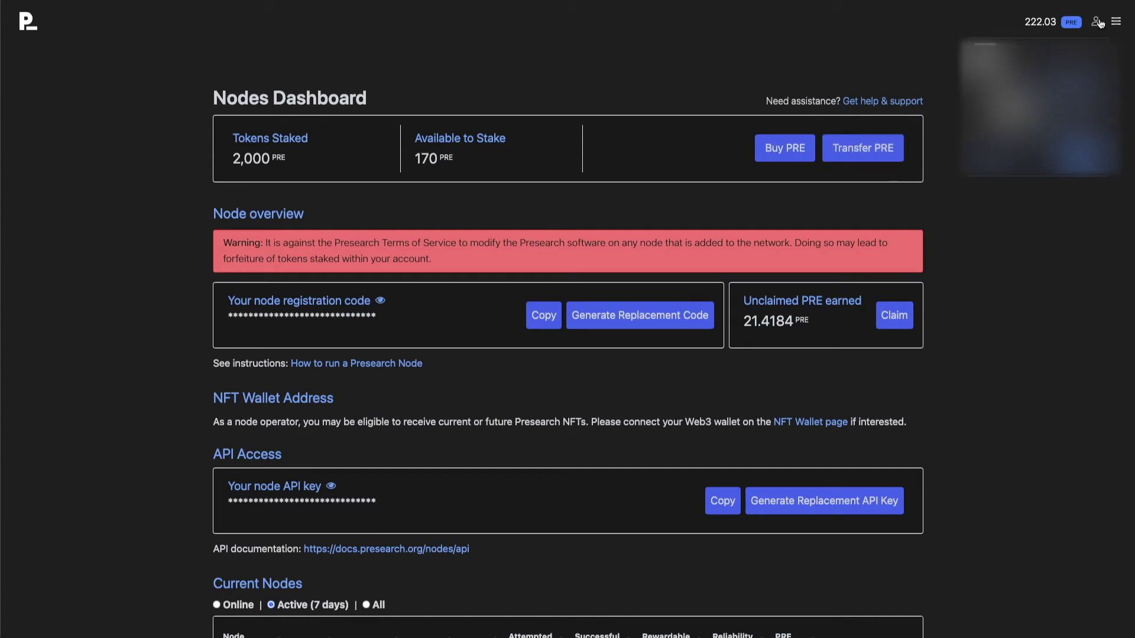
{"action": "left_click", "coordinate": [1017, 259]}
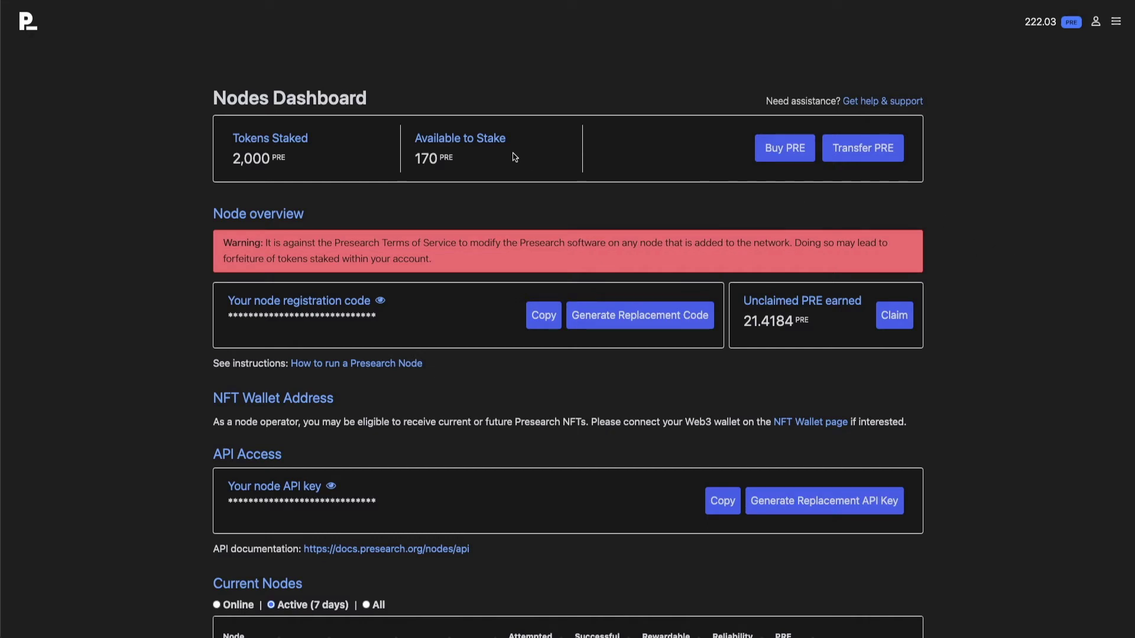
{"action": "left_click", "coordinate": [871, 146]}
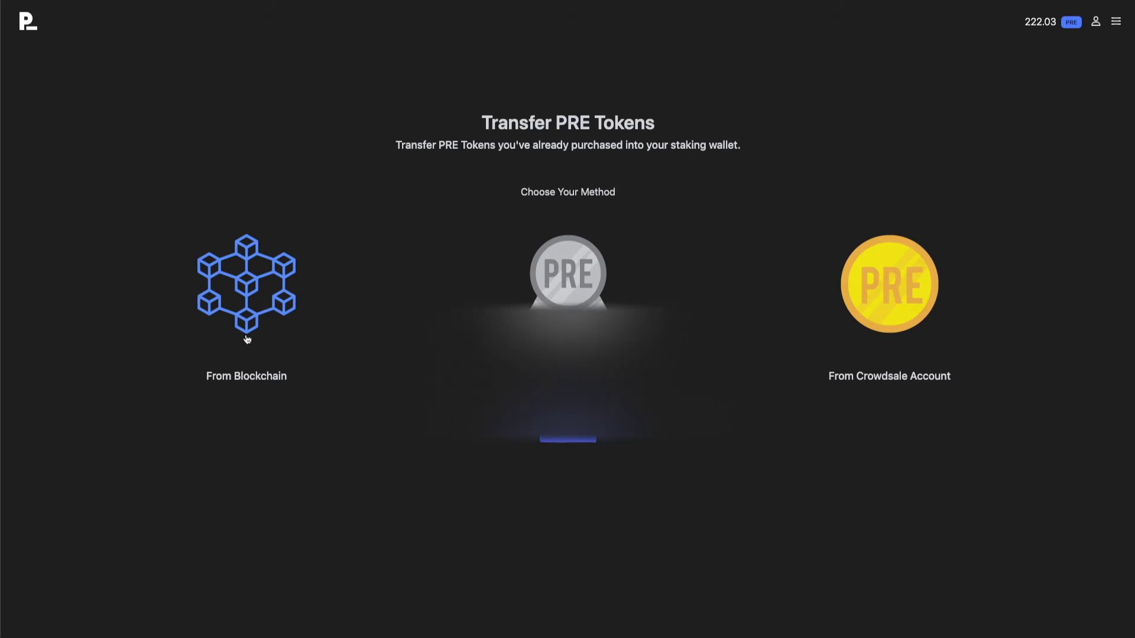
{"action": "left_click", "coordinate": [248, 316]}
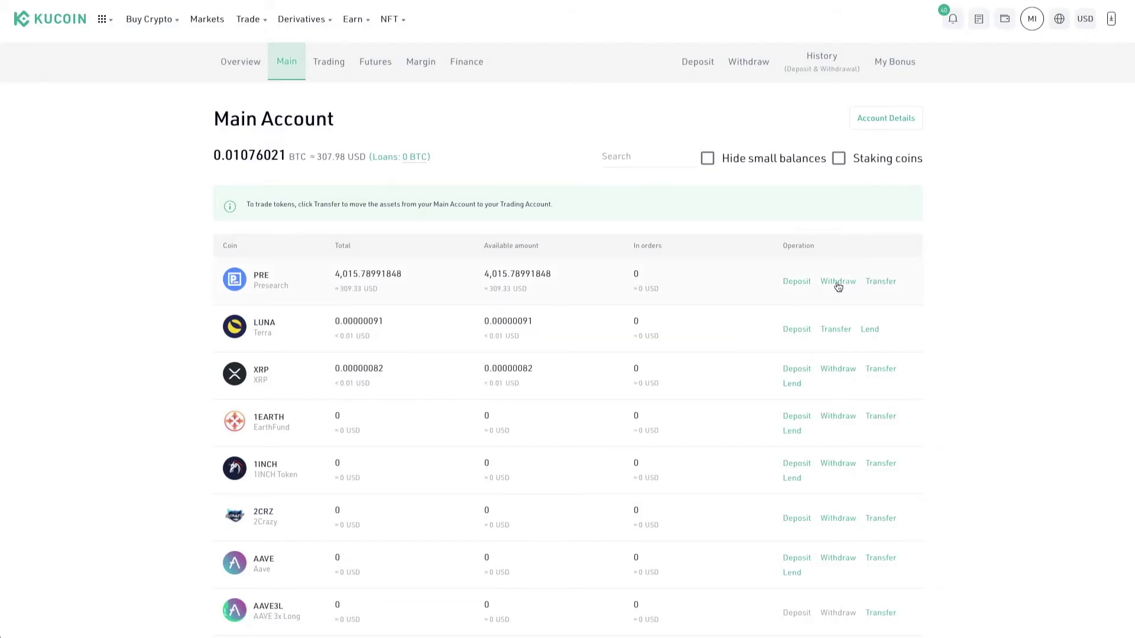
Step: Start a PRE withdrawal, paste the staking wallet address, and list the network choices
{"action": "left_click", "coordinate": [837, 282]}
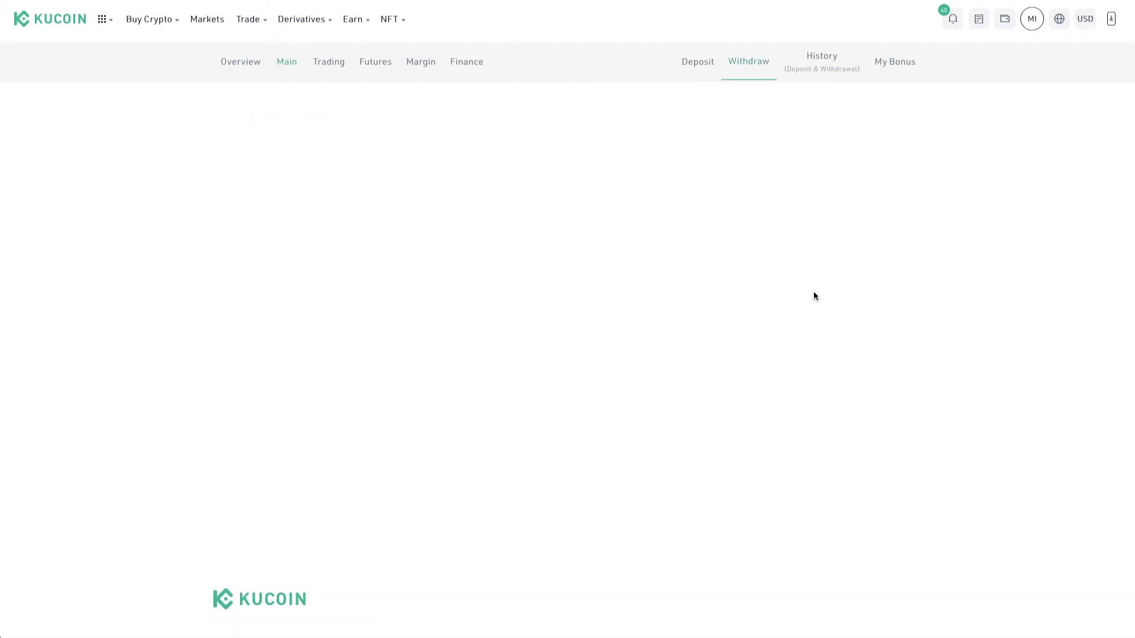
{"action": "left_click", "coordinate": [399, 243]}
{"action": "right_click", "coordinate": [399, 243]}
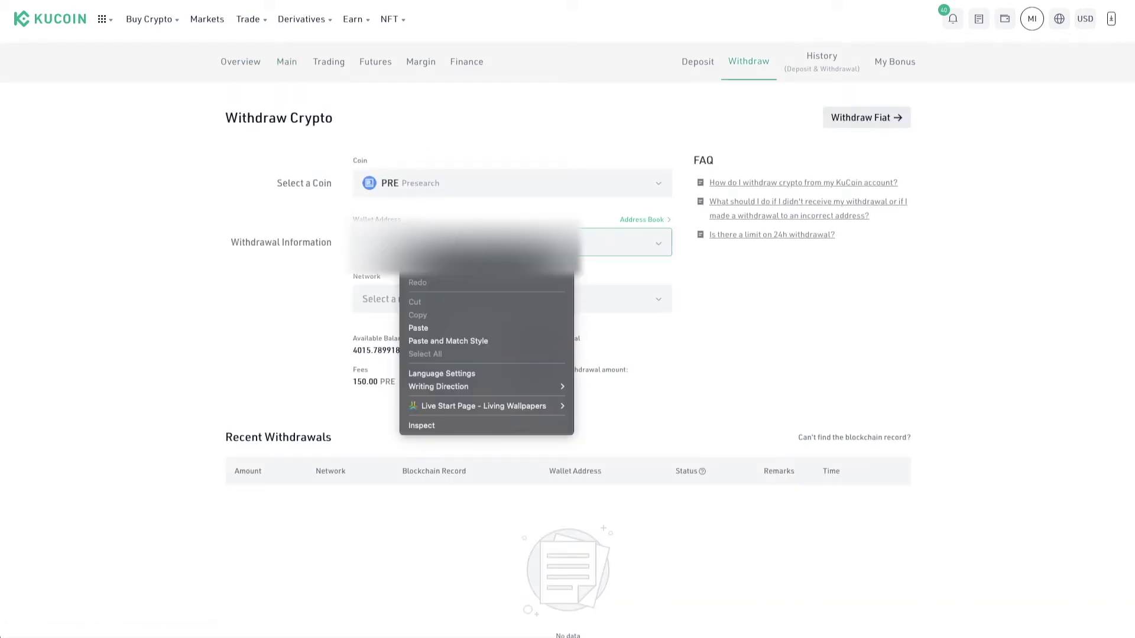
{"action": "left_click", "coordinate": [429, 328]}
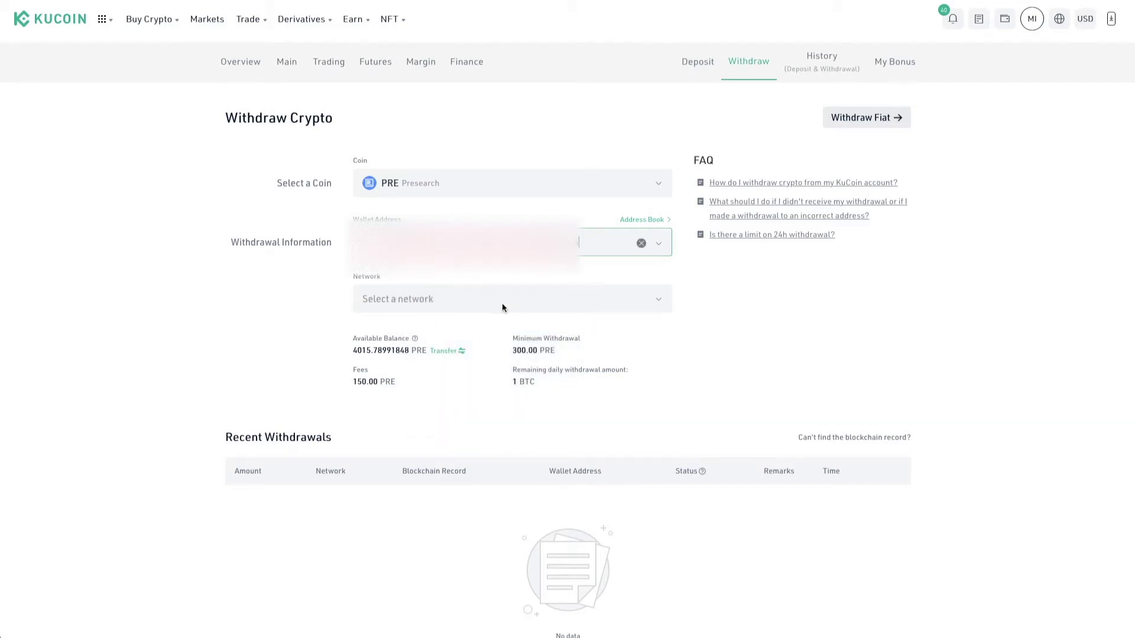
{"action": "left_click", "coordinate": [466, 303]}
{"action": "left_click", "coordinate": [453, 299]}
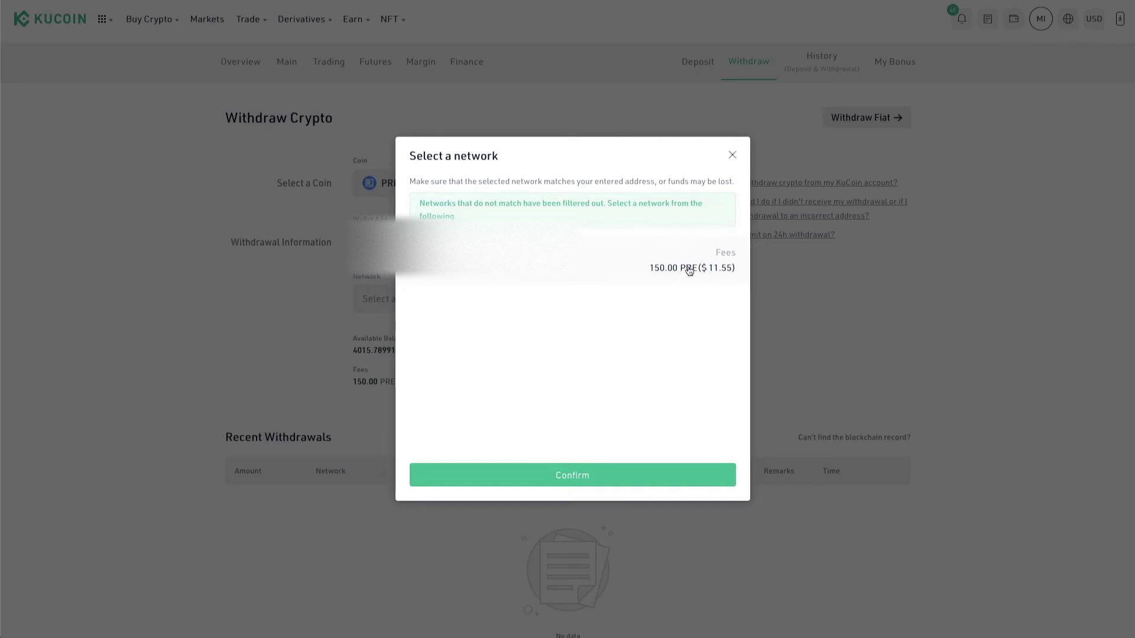
Step: Withdraw the full 3865.78991848 PRE over the ETH Ethereum network
{"action": "left_click", "coordinate": [555, 477]}
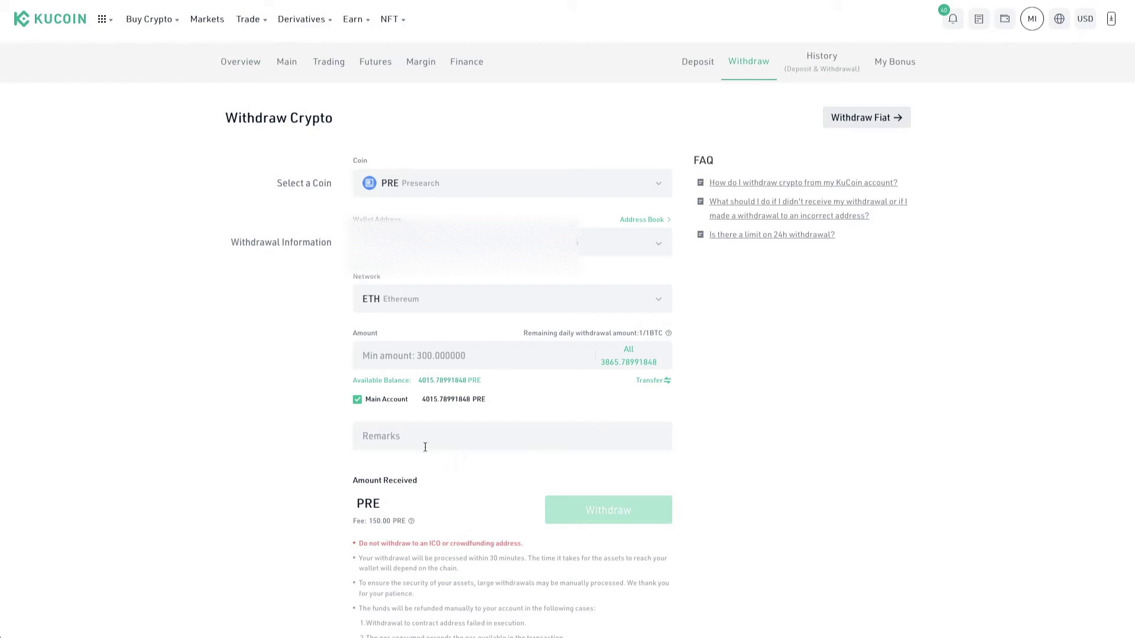
{"action": "left_click", "coordinate": [630, 352]}
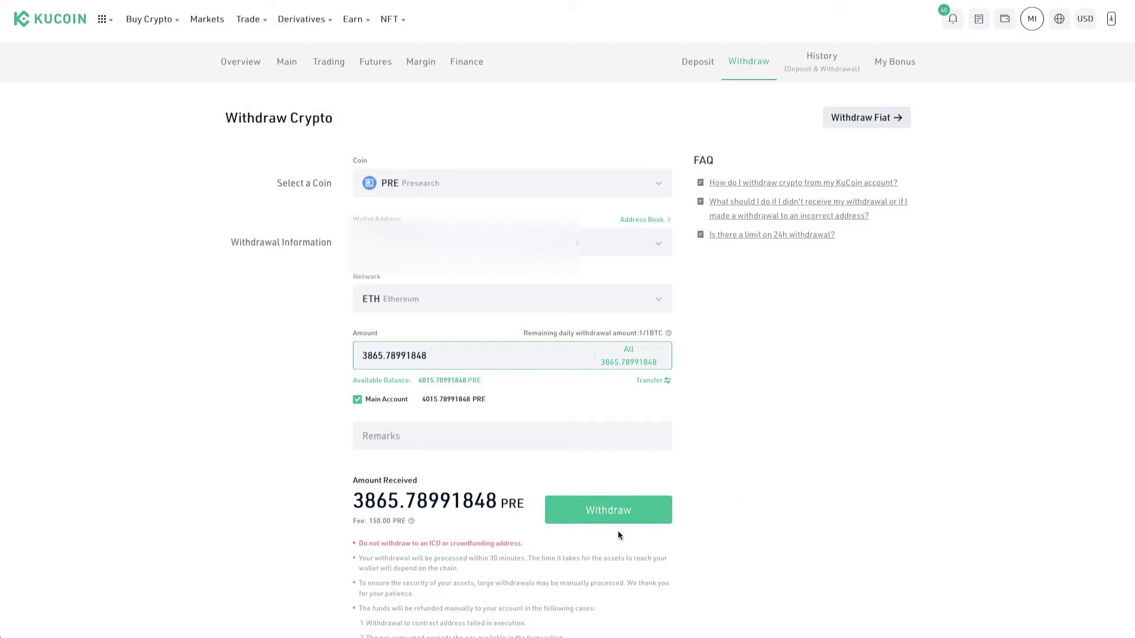
{"action": "left_click", "coordinate": [622, 510]}
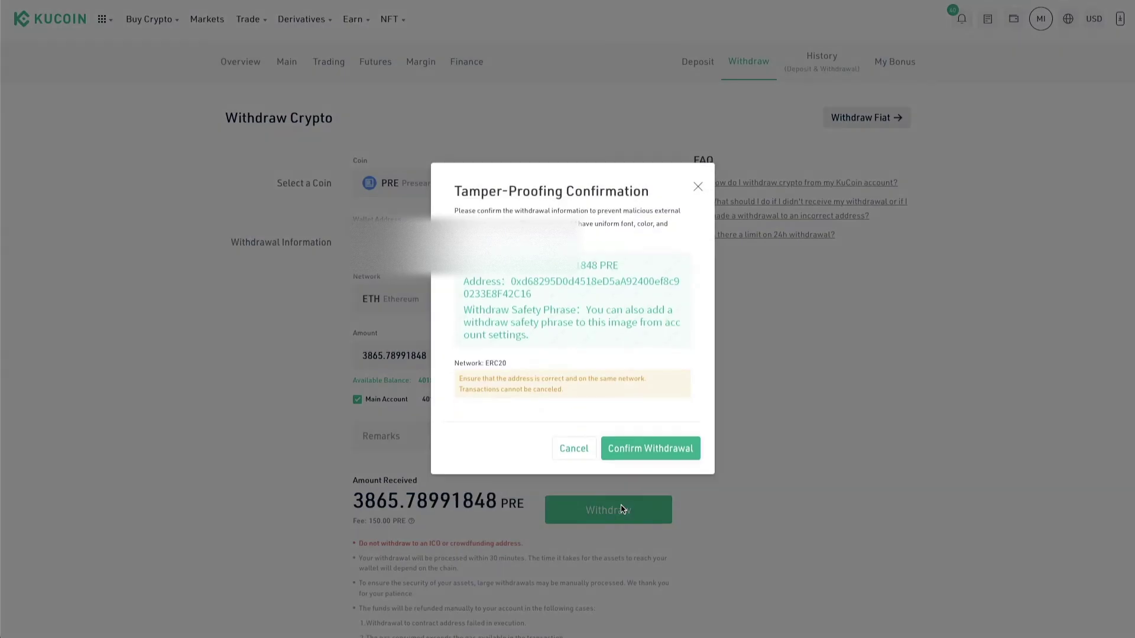
Step: Confirm the withdrawal details, request the e-mail code and enter the trading password
{"action": "left_click", "coordinate": [625, 451]}
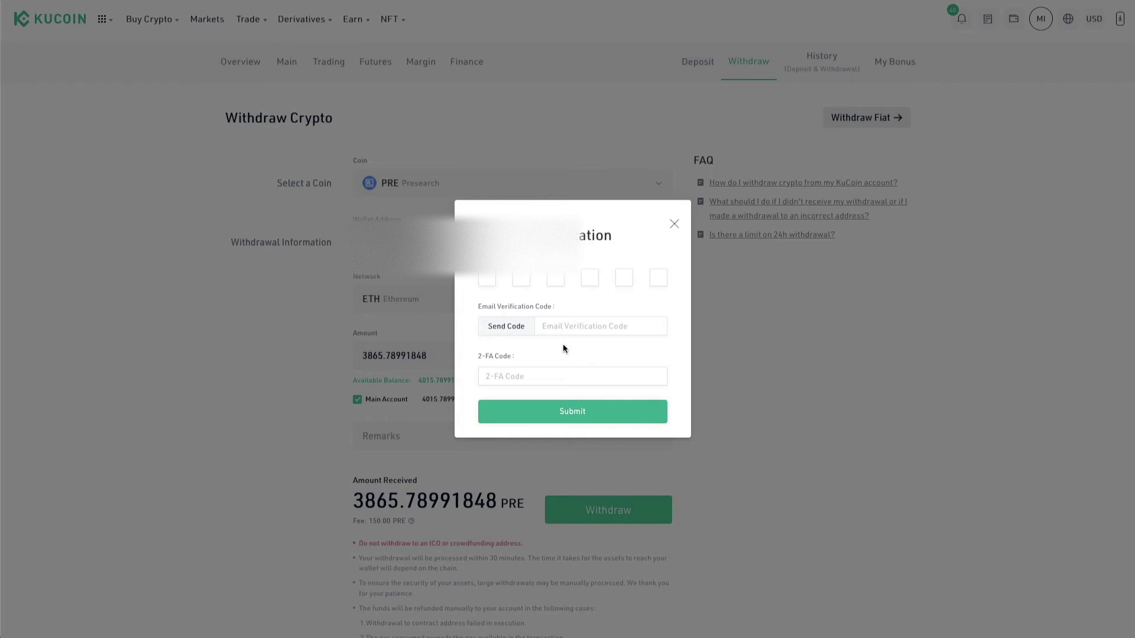
{"action": "left_click", "coordinate": [503, 326]}
{"action": "left_click", "coordinate": [493, 278]}
{"action": "type", "text": "******"}
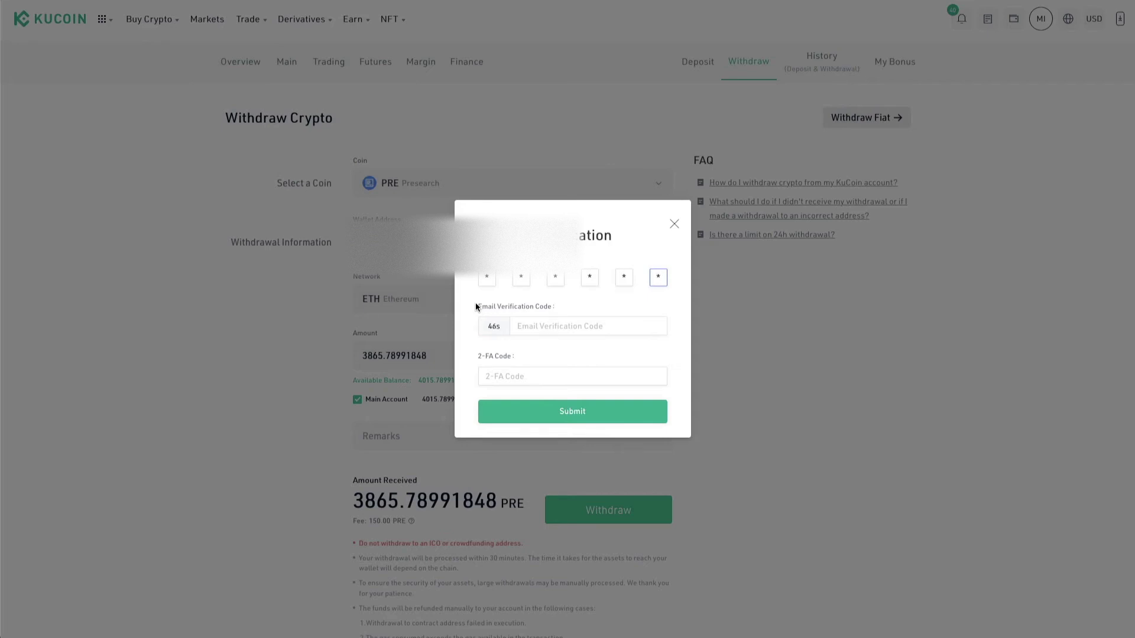
Step: Paste the e-mail verification code and the 2-FA code, then submit the verification
{"action": "left_click", "coordinate": [529, 326]}
{"action": "right_click", "coordinate": [540, 339]}
{"action": "key", "text": "Escape"}
{"action": "right_click", "coordinate": [538, 340]}
{"action": "left_click", "coordinate": [571, 411]}
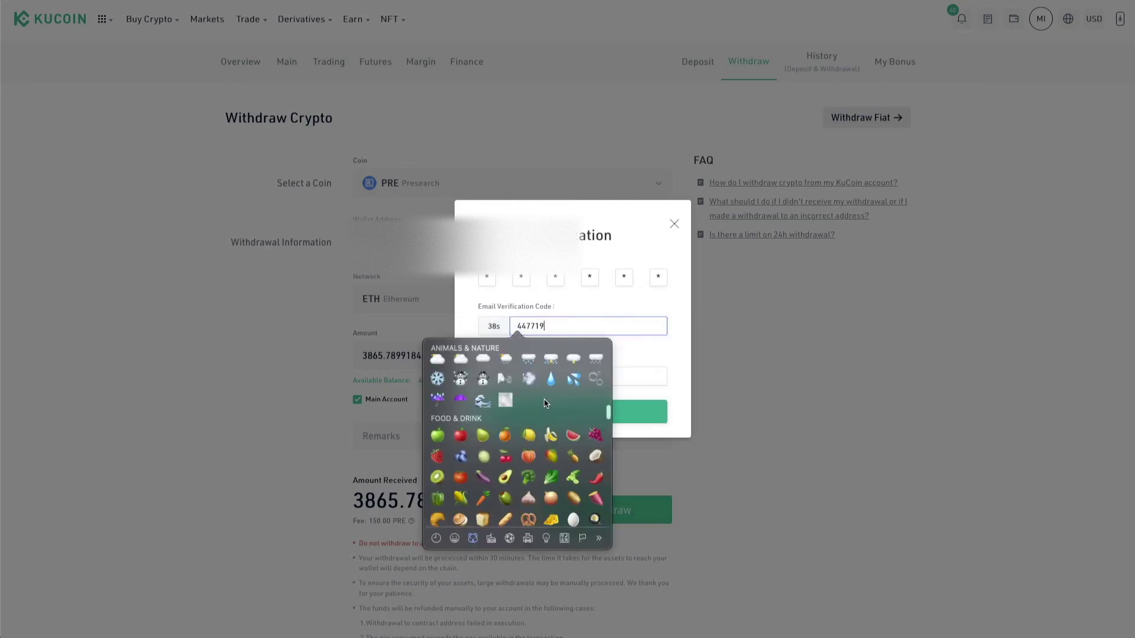
{"action": "scroll", "coordinate": [542, 414], "scroll_direction": "down", "scroll_amount": 10}
{"action": "left_click", "coordinate": [636, 376]}
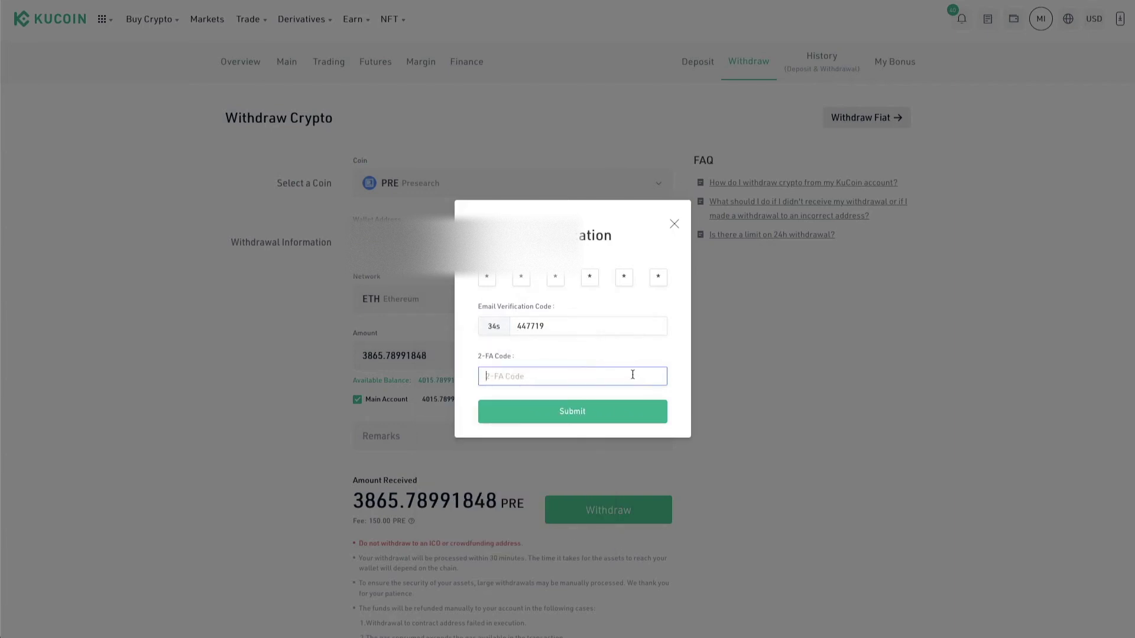
{"action": "right_click", "coordinate": [636, 376]}
{"action": "left_click", "coordinate": [661, 460]}
{"action": "left_click", "coordinate": [580, 415]}
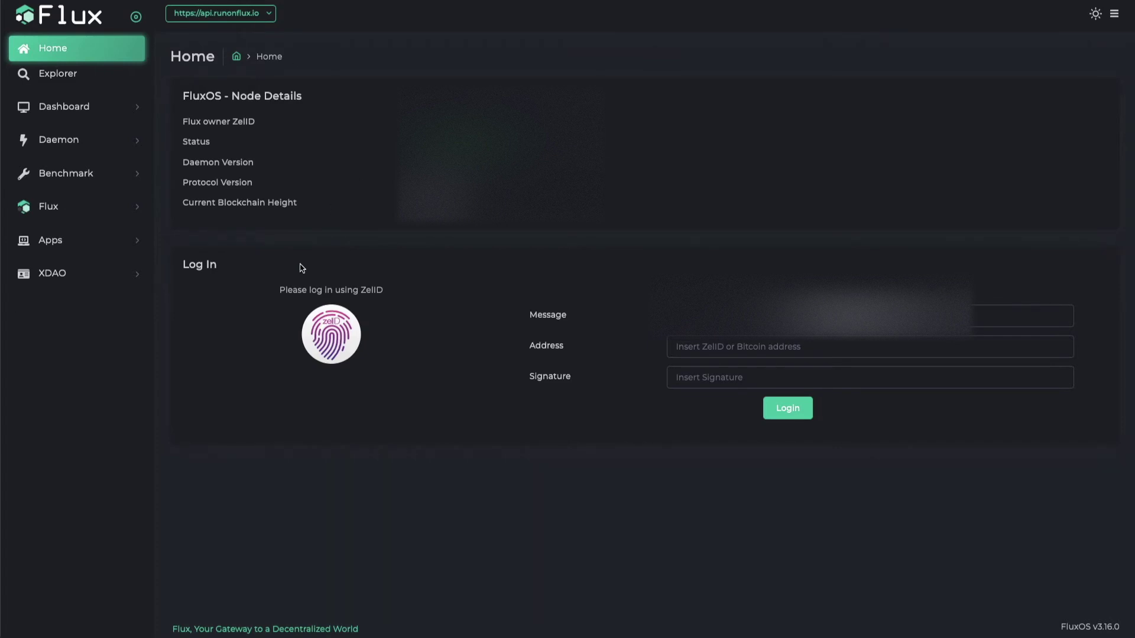
Step: Log in to the FluxOS node with ZelID by signing in ZelCore
{"action": "left_click", "coordinate": [326, 336]}
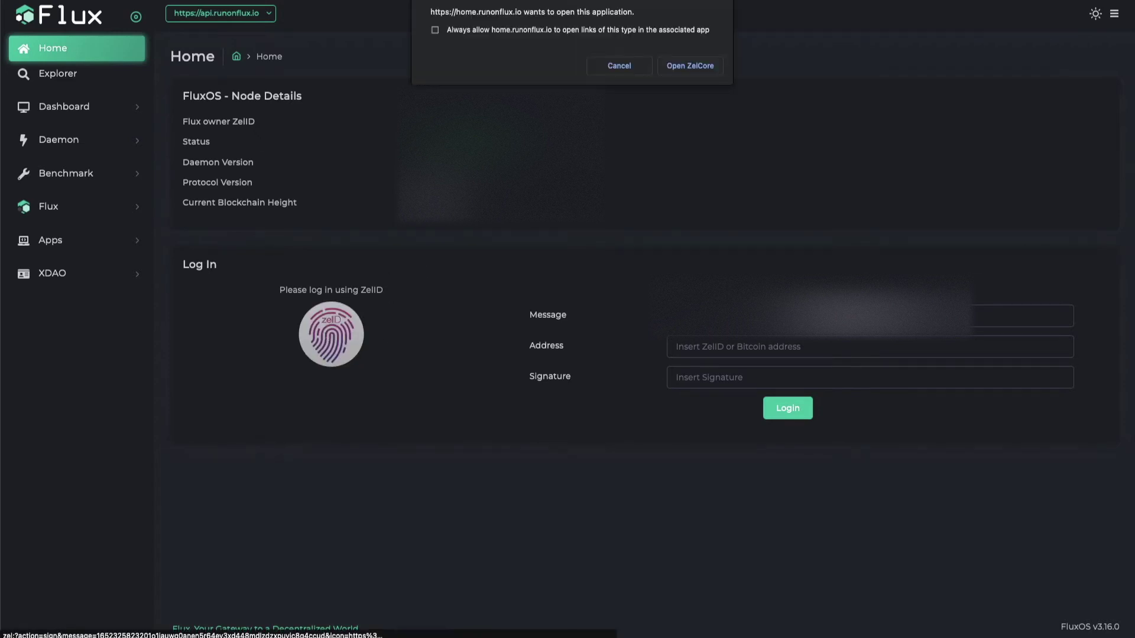
{"action": "left_click", "coordinate": [690, 66]}
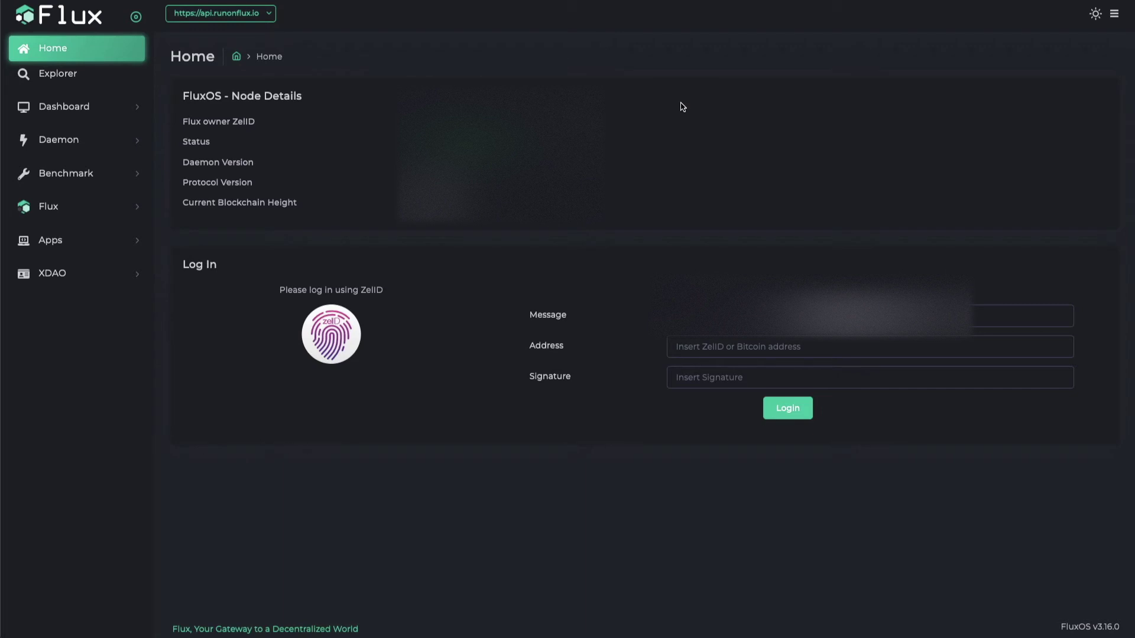
{"action": "left_click", "coordinate": [320, 346]}
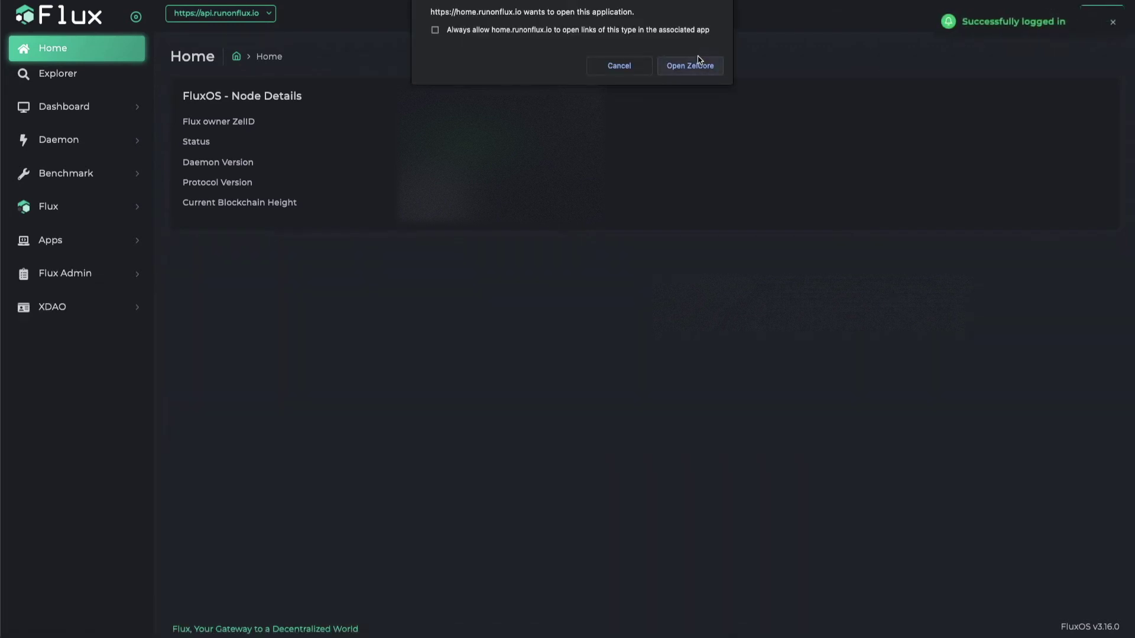
{"action": "left_click", "coordinate": [609, 71]}
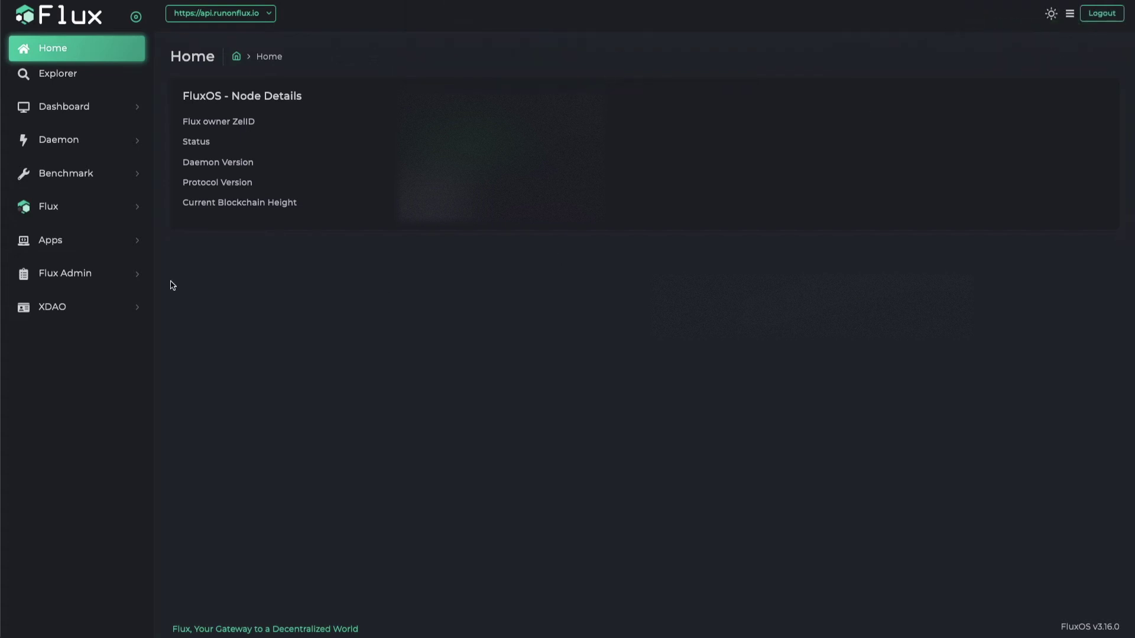
Step: Open the Apps Marketplace and view the PresearchNode app priced at 1 Flux / month
{"action": "left_click", "coordinate": [70, 246]}
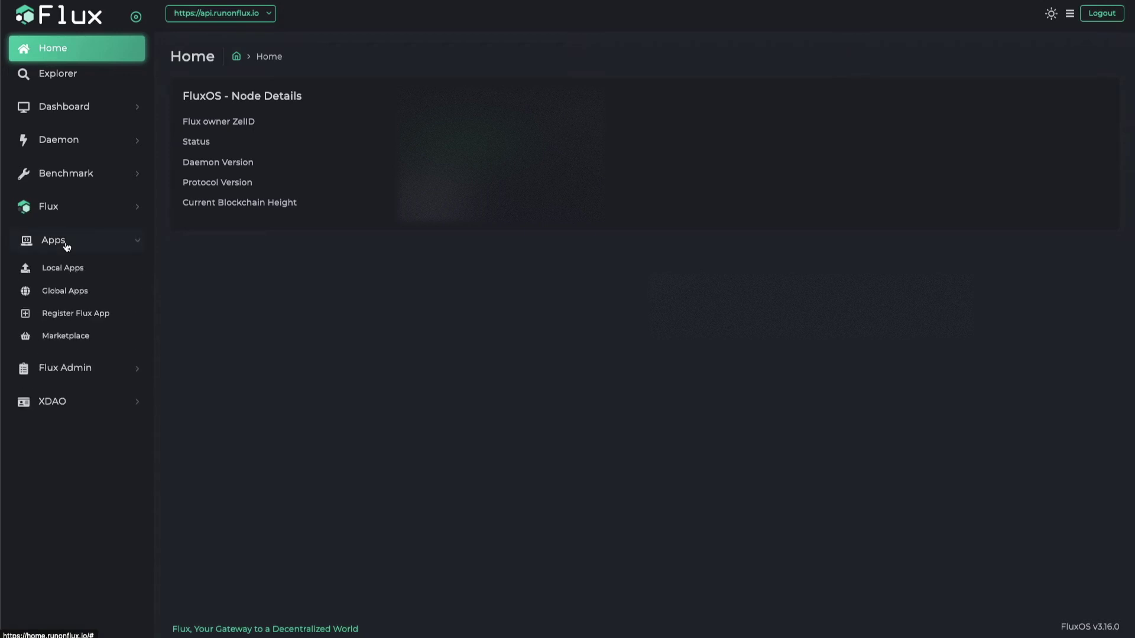
{"action": "left_click", "coordinate": [75, 339]}
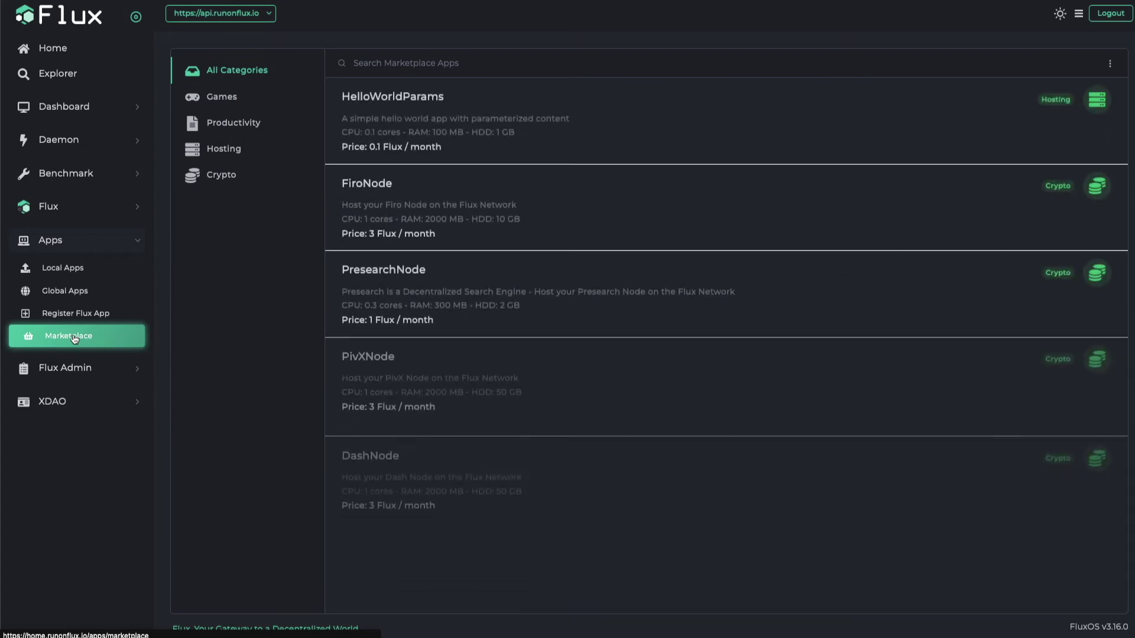
{"action": "left_click", "coordinate": [407, 289]}
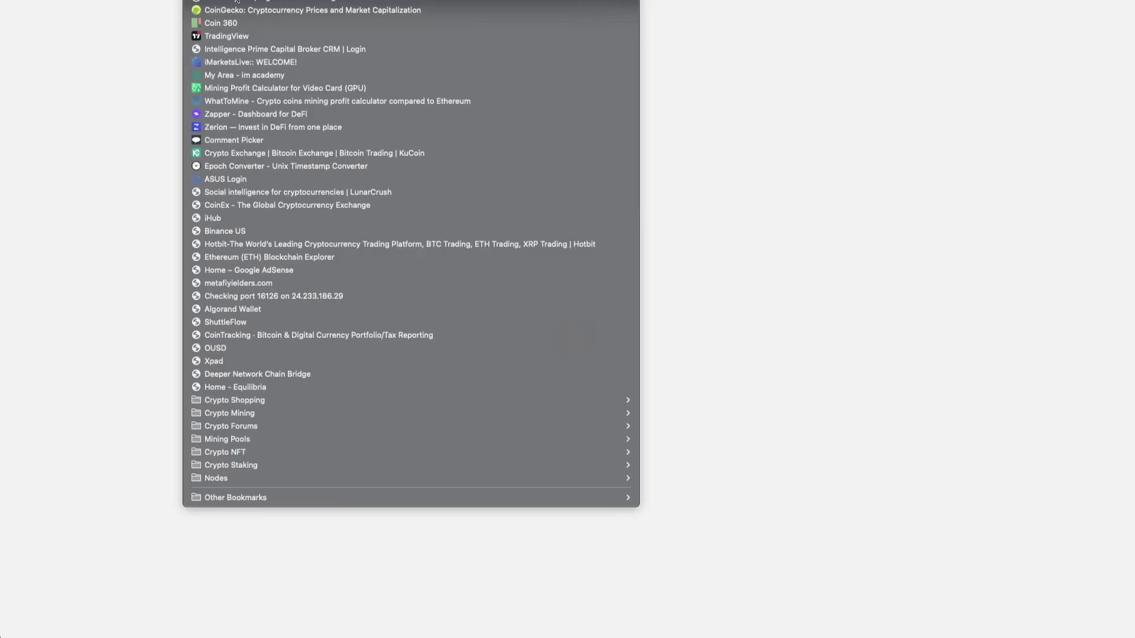
Step: Open the Presearch Nodes Dashboard bookmark and copy the node registration code
{"action": "mouse_move", "coordinate": [265, 477]}
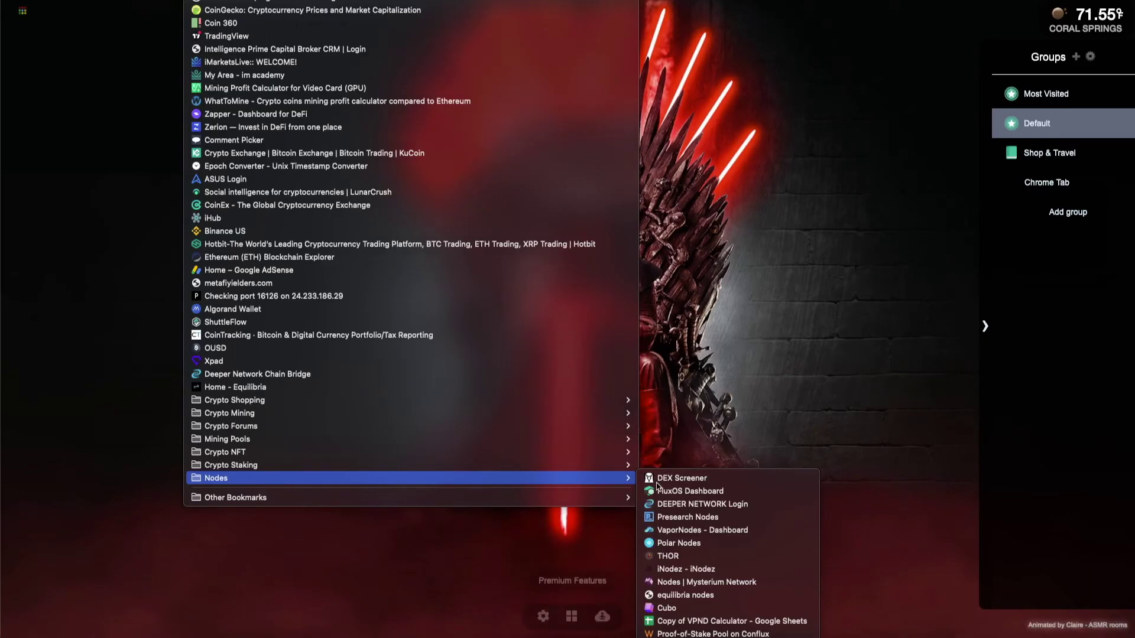
{"action": "left_click", "coordinate": [683, 519]}
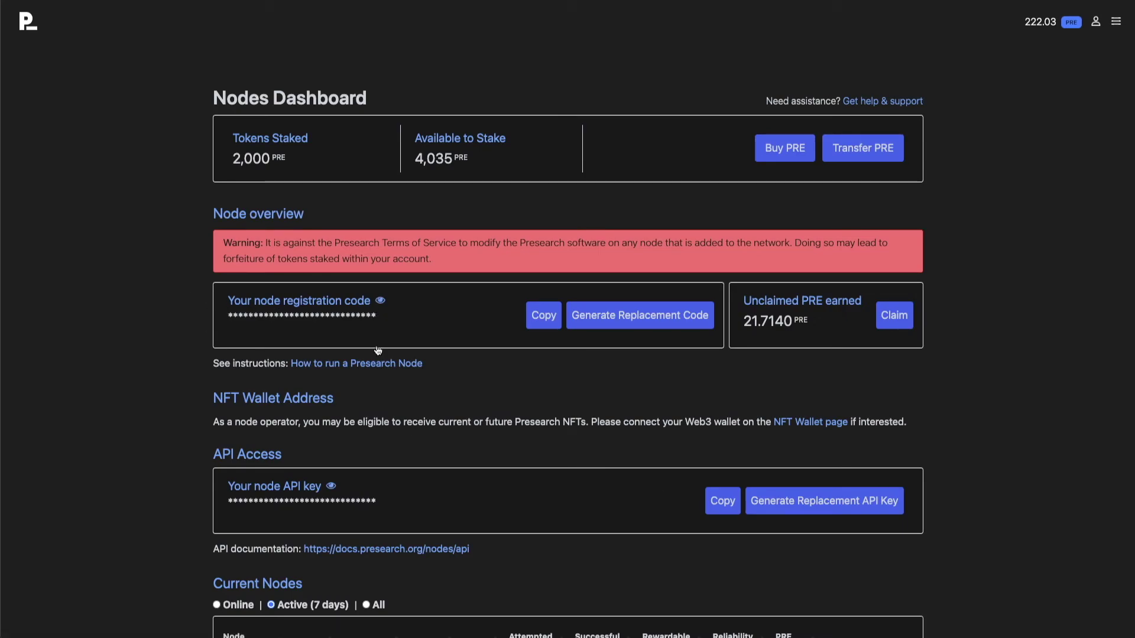
{"action": "left_click", "coordinate": [548, 320]}
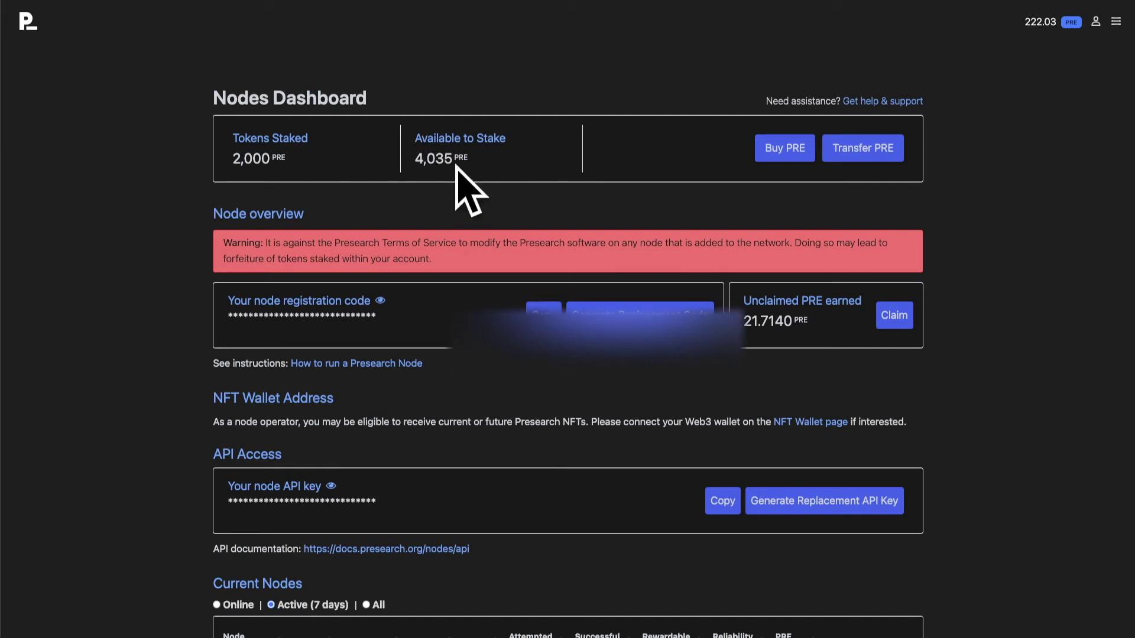
Step: Paste the node registration code into the PresearchNode REGISTRATION_CODE value
{"action": "key", "text": "ctrl+Tab"}
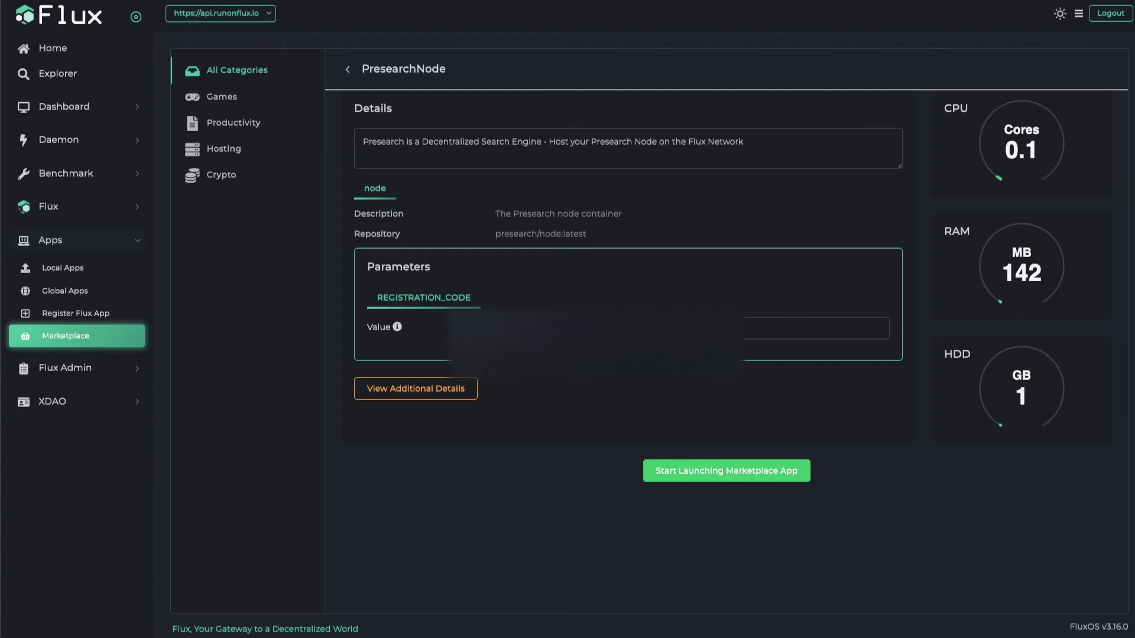
{"action": "right_click", "coordinate": [526, 320]}
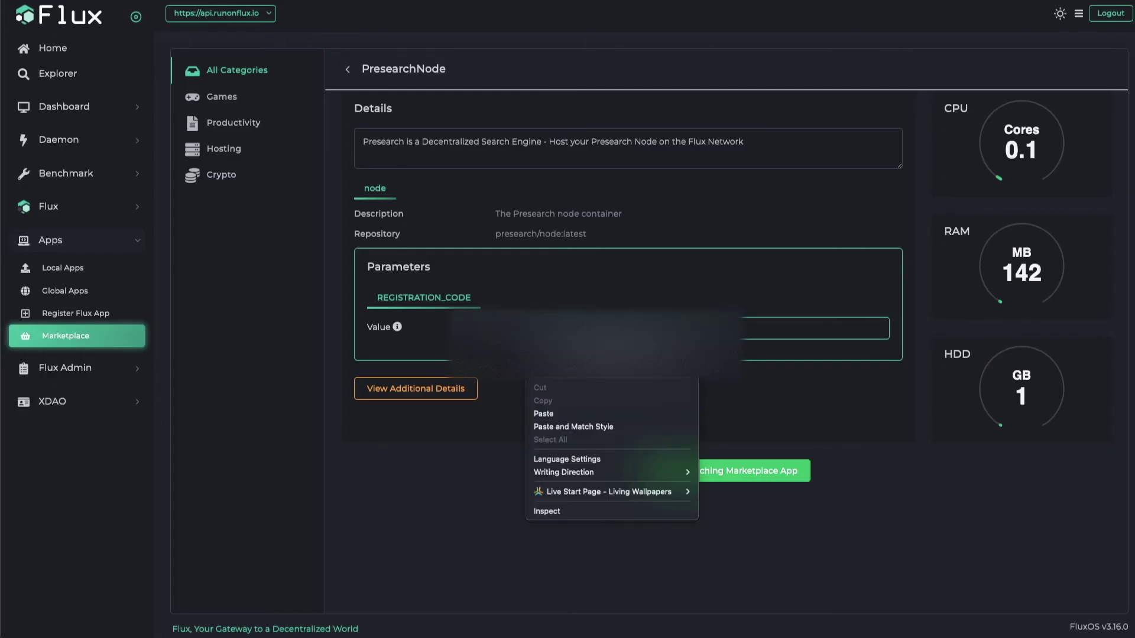
{"action": "left_click", "coordinate": [591, 416]}
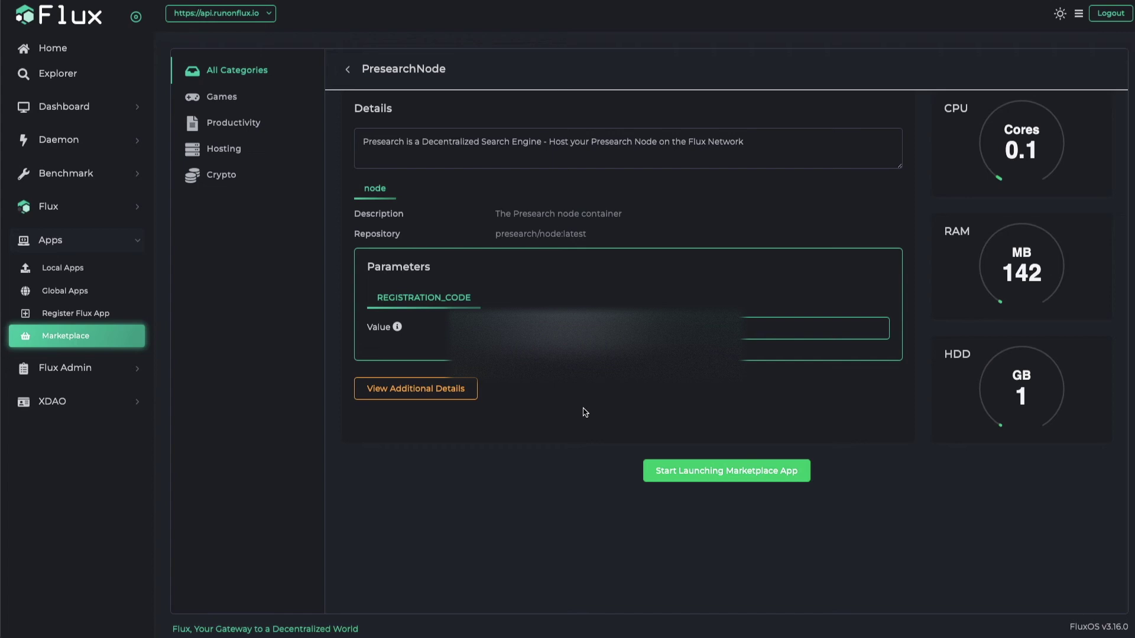
Step: Start launching the PresearchNode app and sign its app message with Zelcore
{"action": "left_click", "coordinate": [709, 477]}
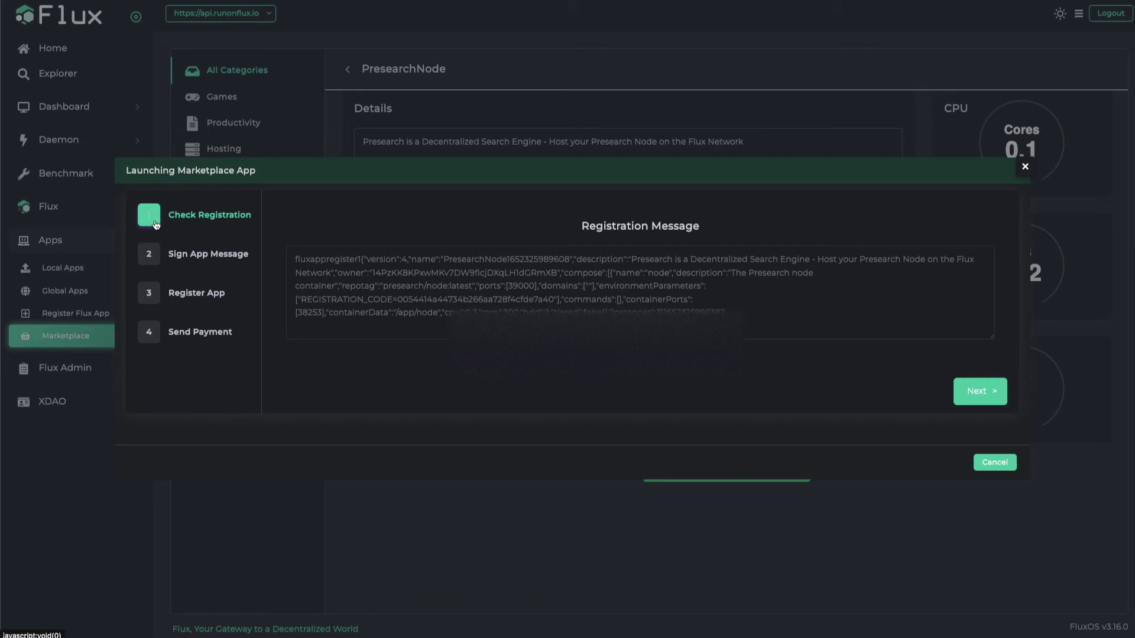
{"action": "left_click", "coordinate": [968, 401]}
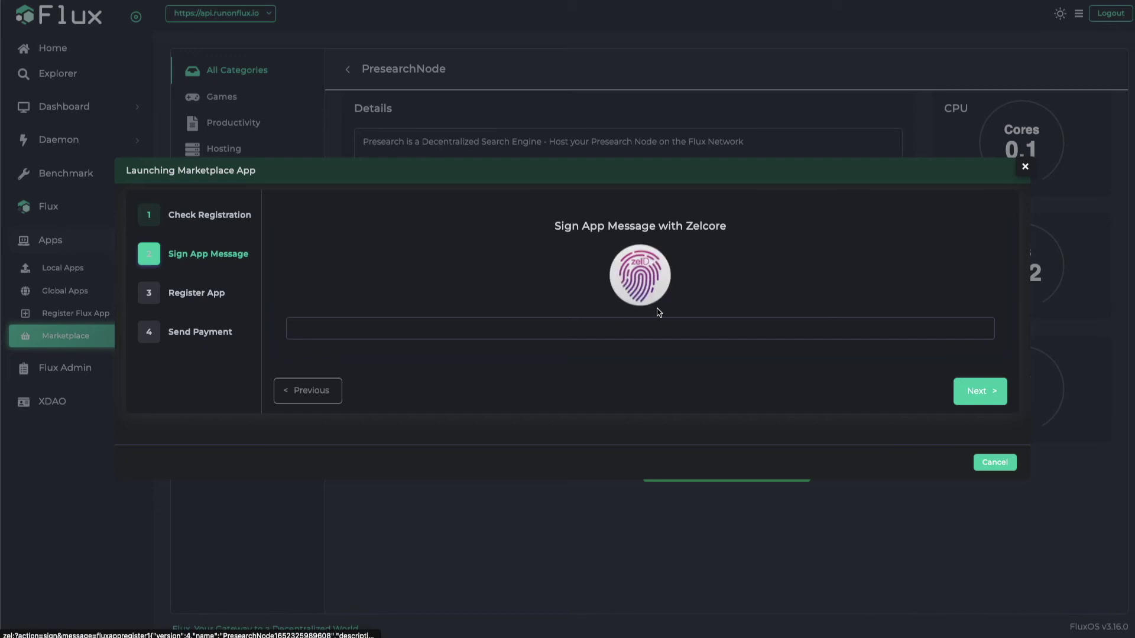
{"action": "left_click", "coordinate": [638, 274]}
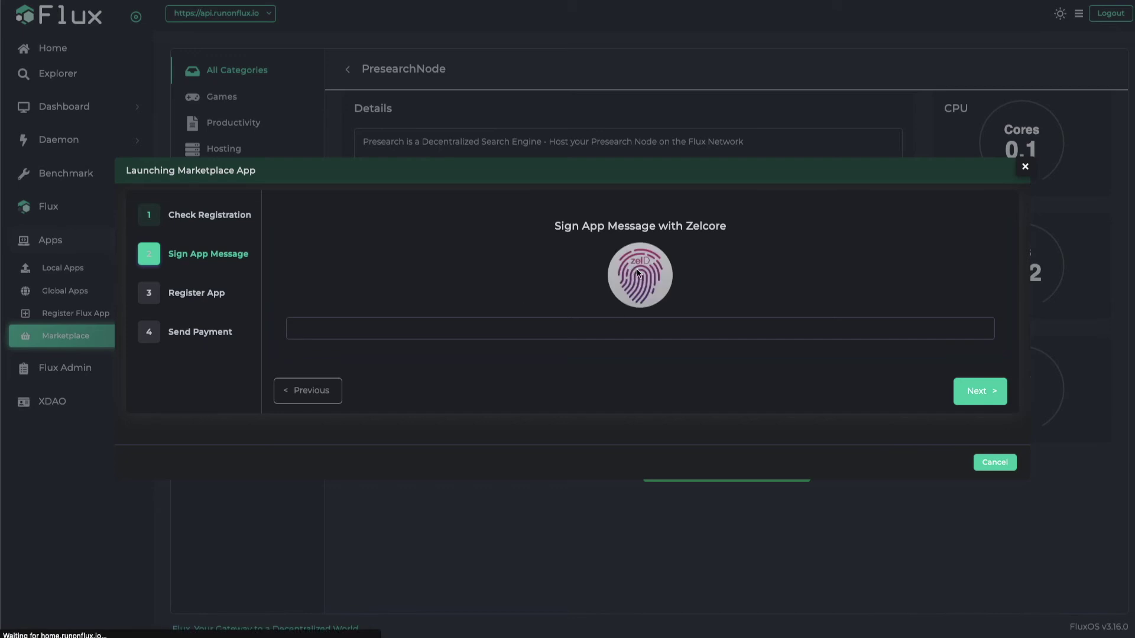
{"action": "left_click", "coordinate": [436, 30]}
{"action": "left_click", "coordinate": [682, 68]}
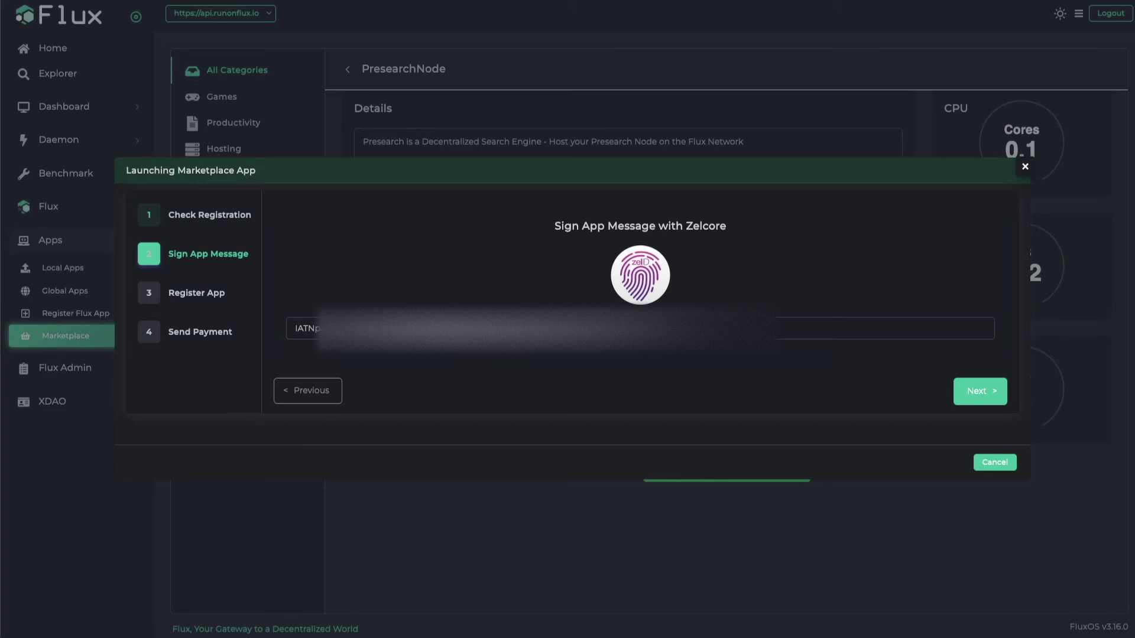
{"action": "left_click", "coordinate": [983, 395]}
Step: Register the PresearchNode Flux app at 1 FLUX per month and advance to Send Payment
{"action": "left_click", "coordinate": [665, 296]}
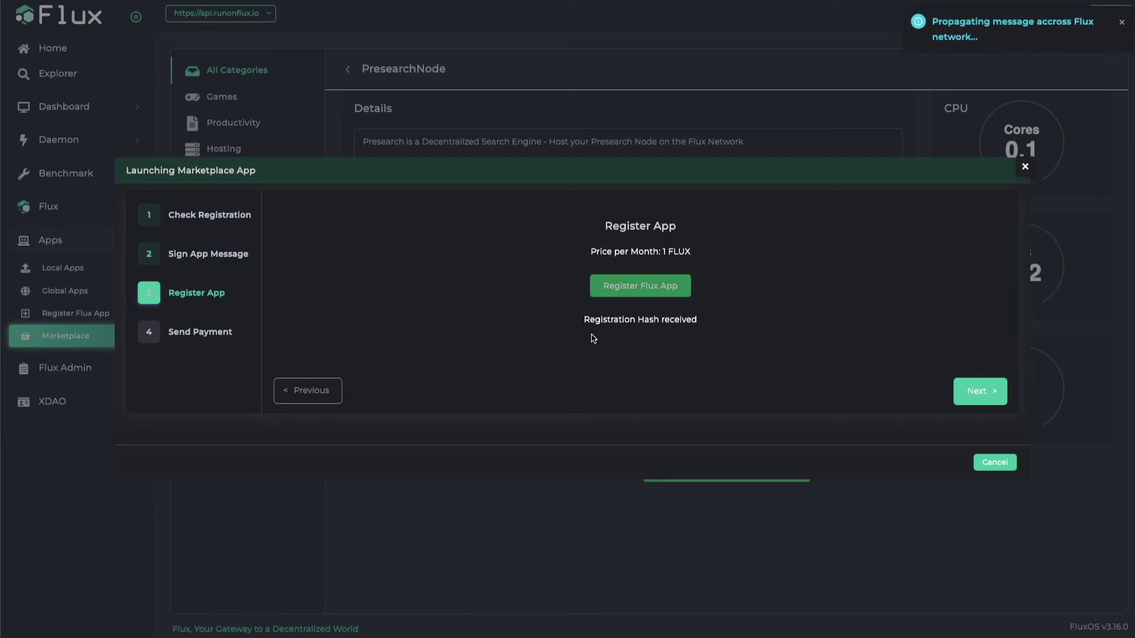
{"action": "left_click", "coordinate": [977, 391]}
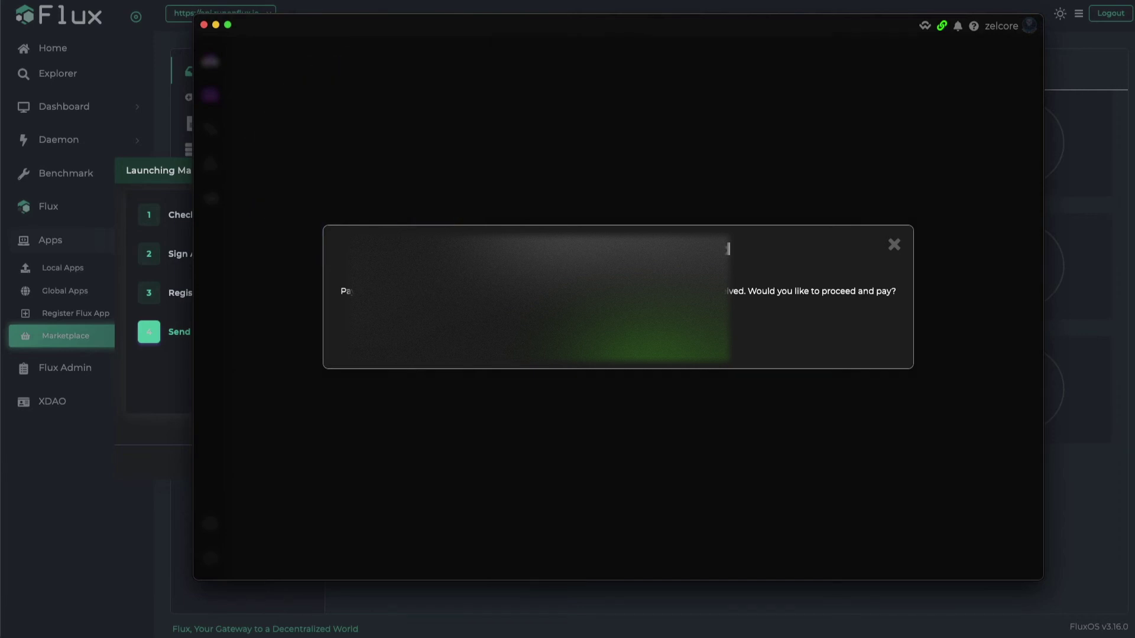
Step: In Zelcore, open Flux sending and verify the wallet PIN
{"action": "left_click", "coordinate": [663, 352]}
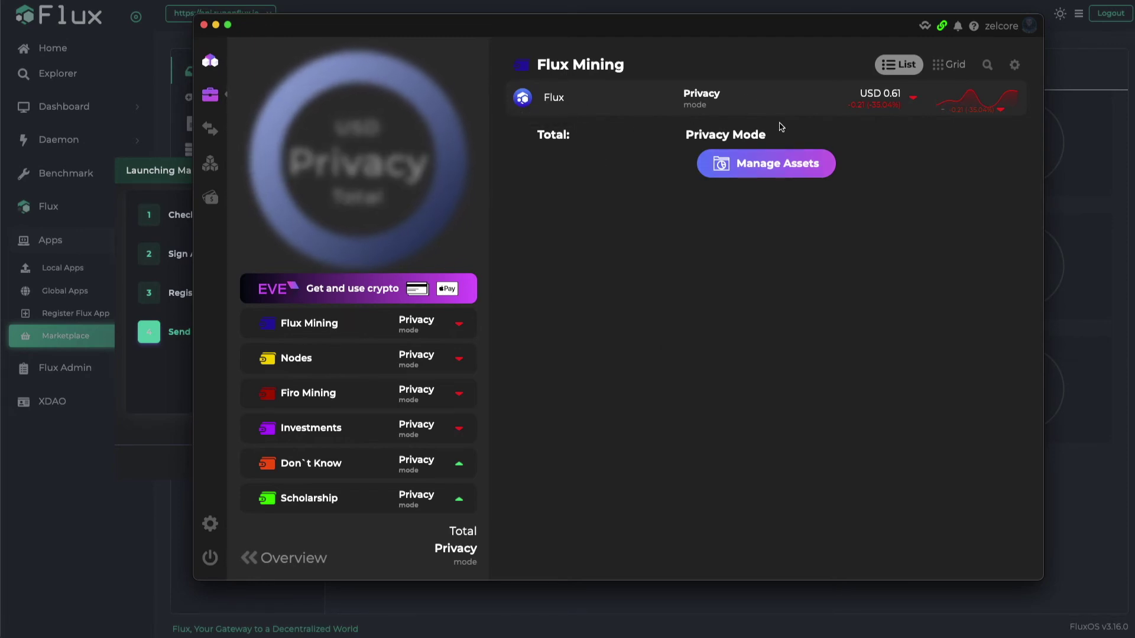
{"action": "left_click", "coordinate": [748, 103]}
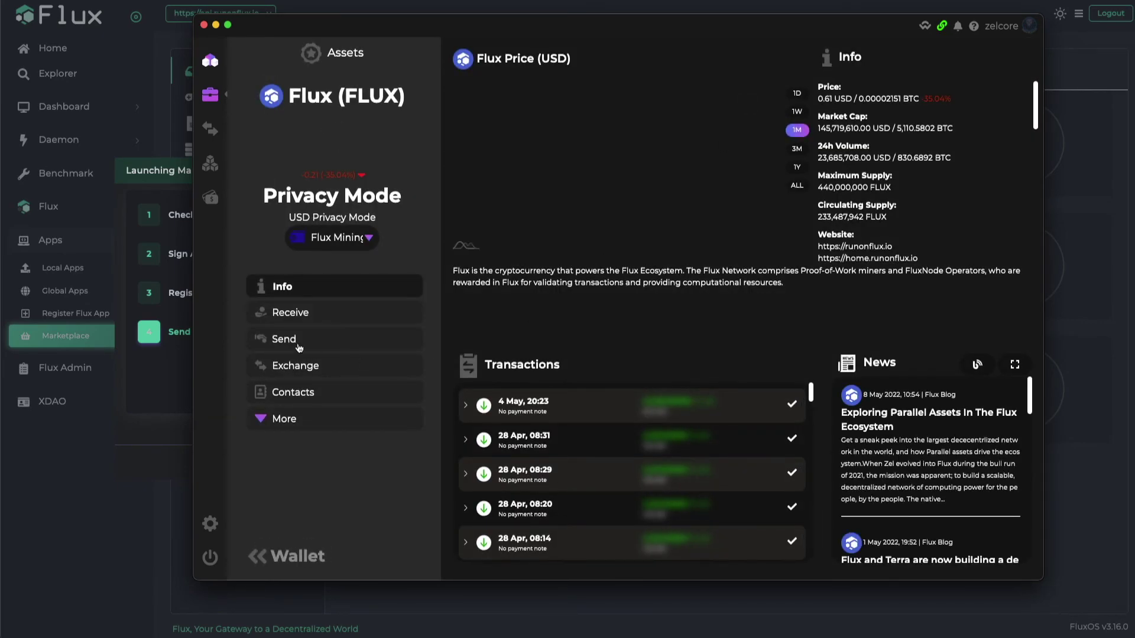
{"action": "left_click", "coordinate": [294, 342]}
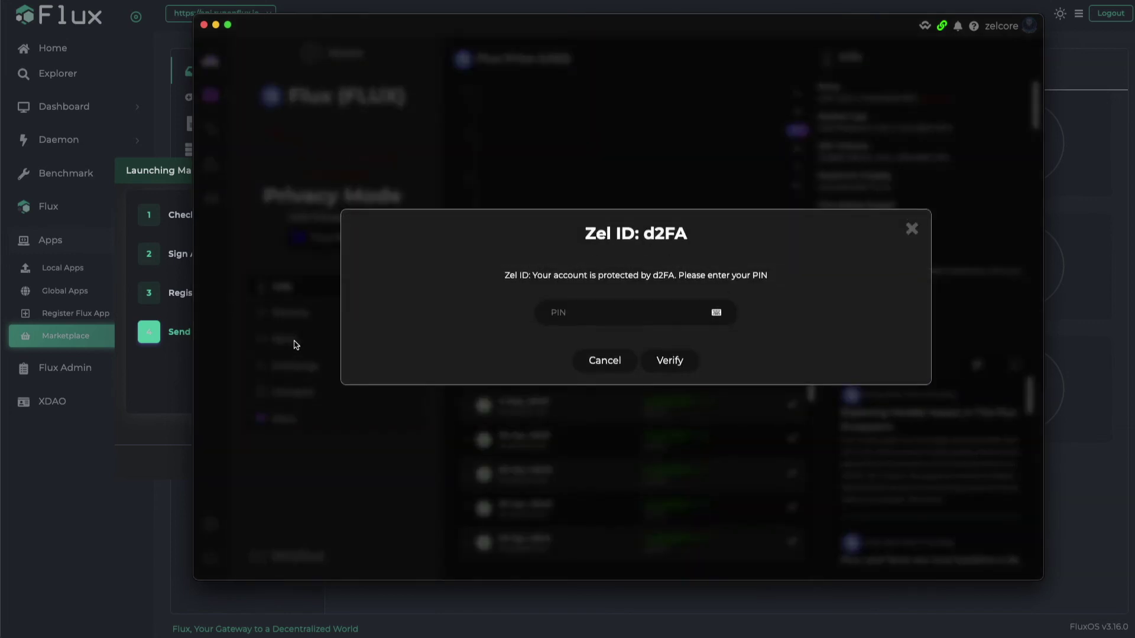
{"action": "type", "text": "1"}
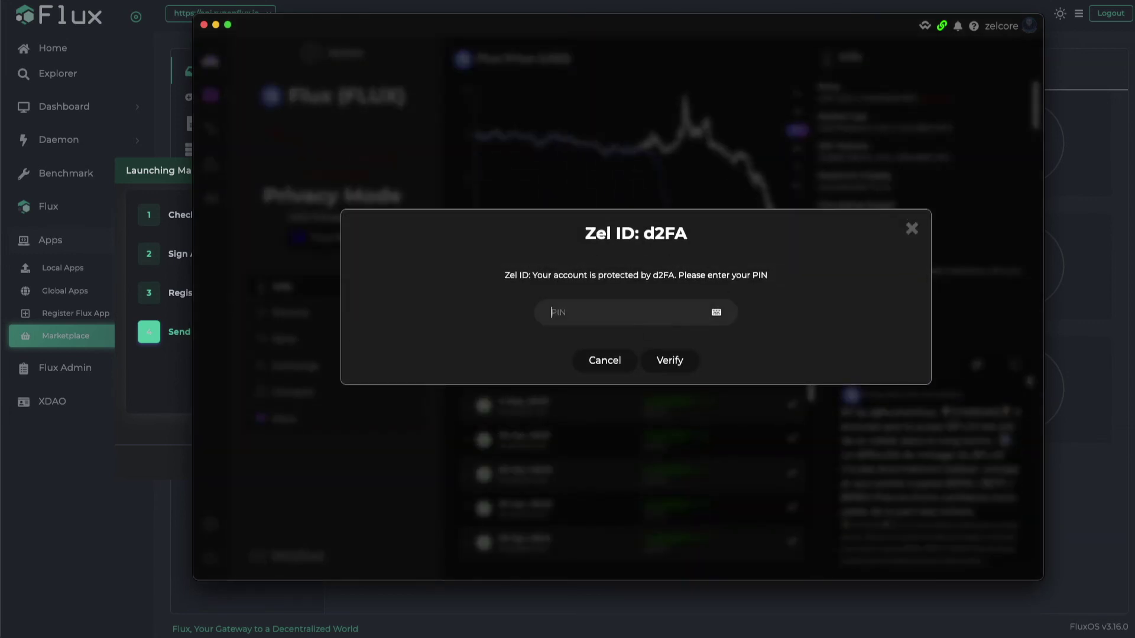
{"action": "left_click", "coordinate": [682, 361]}
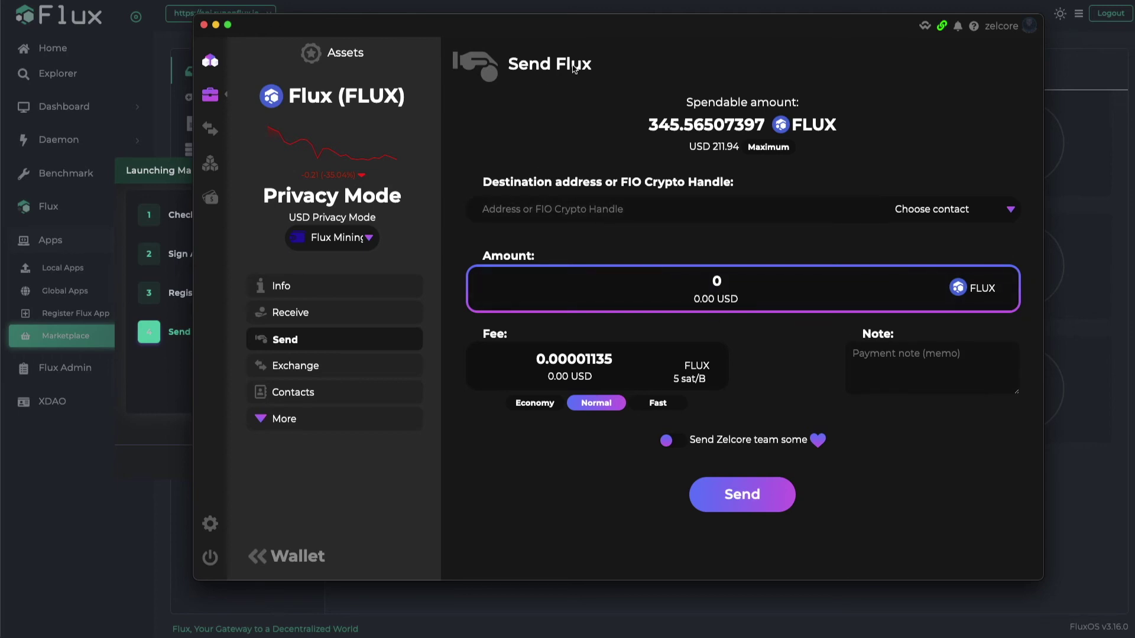
Step: Copy the payment address and send the 1 FLUX payment through Zelcore
{"action": "left_click_drag", "start_coordinate": [546, 29], "coordinate": [1134, 65]}
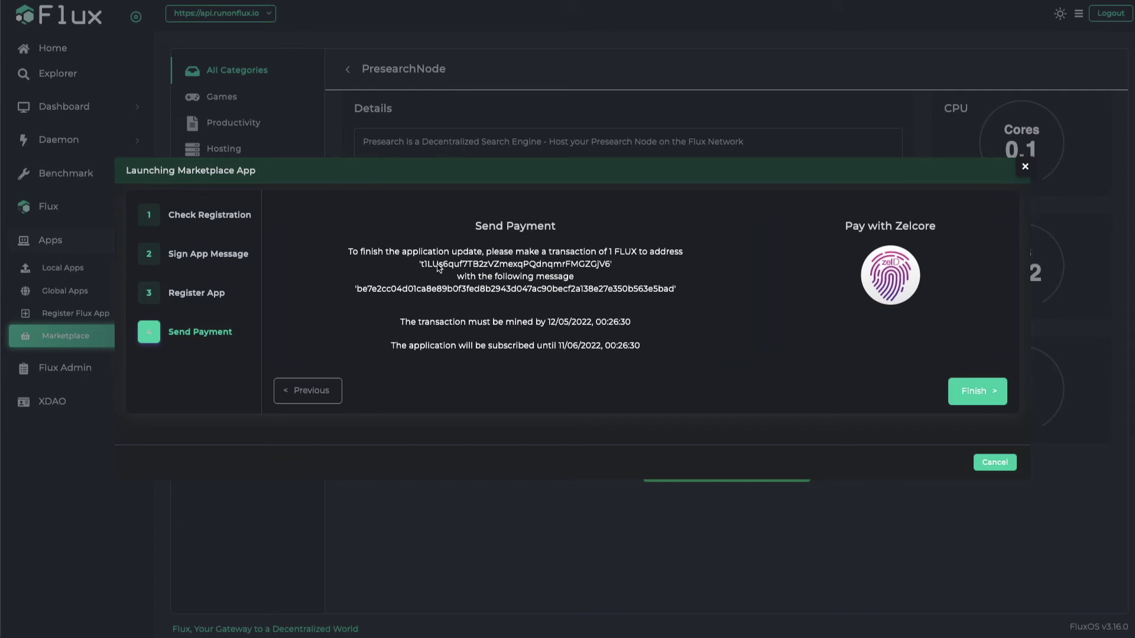
{"action": "left_click_drag", "start_coordinate": [421, 265], "coordinate": [609, 266]}
{"action": "right_click", "coordinate": [609, 266]}
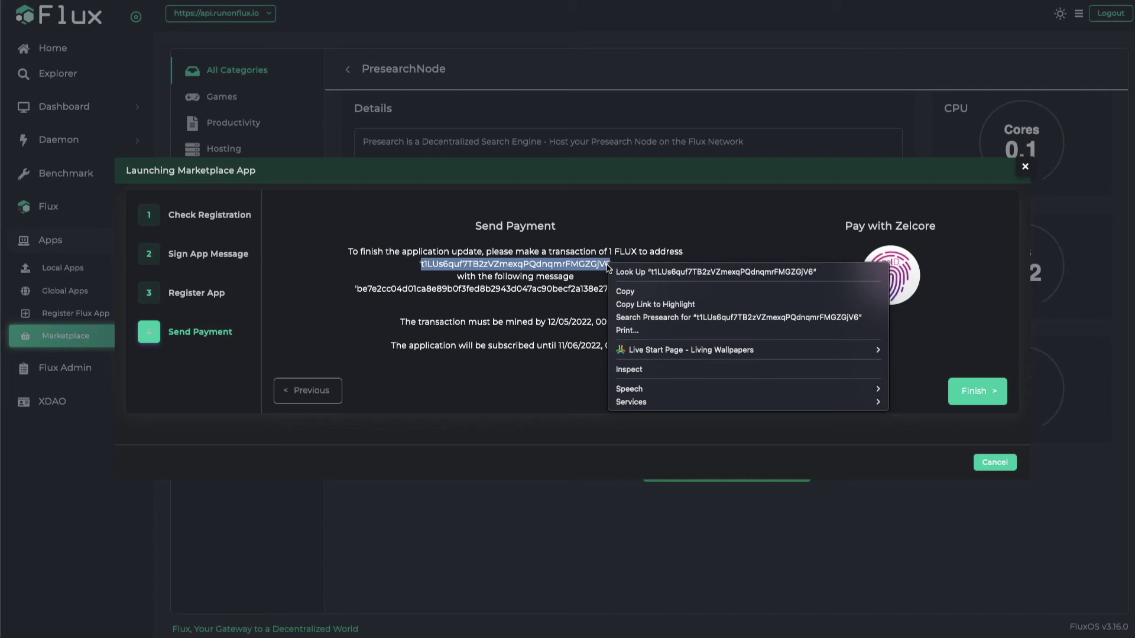
{"action": "left_click", "coordinate": [626, 290]}
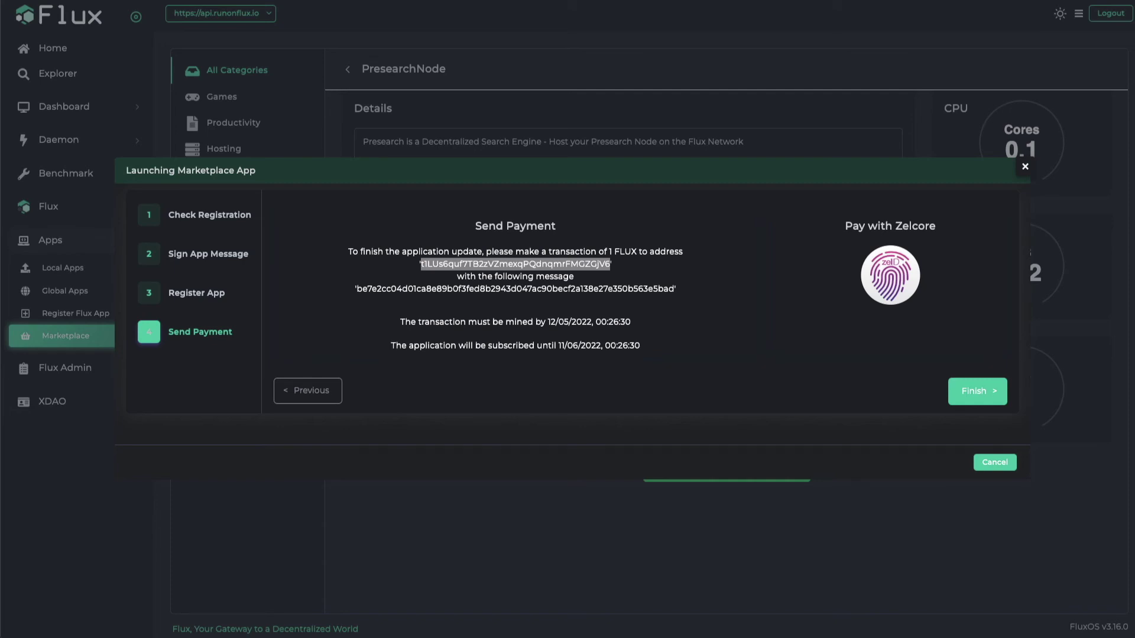
{"action": "left_click", "coordinate": [903, 275]}
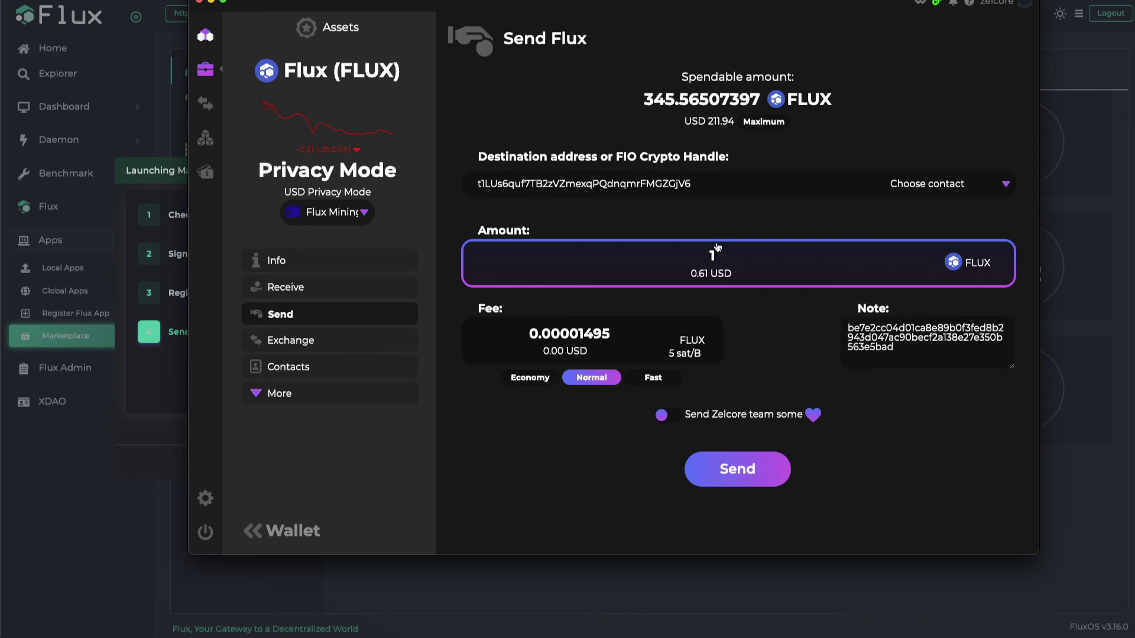
{"action": "left_click", "coordinate": [713, 469]}
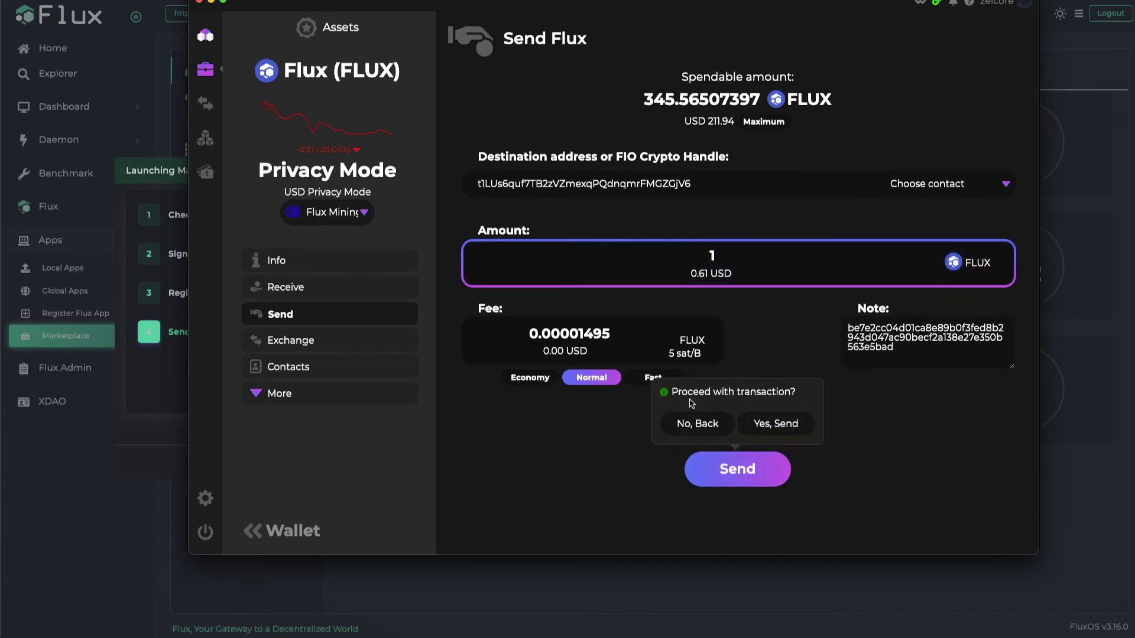
{"action": "left_click", "coordinate": [767, 422]}
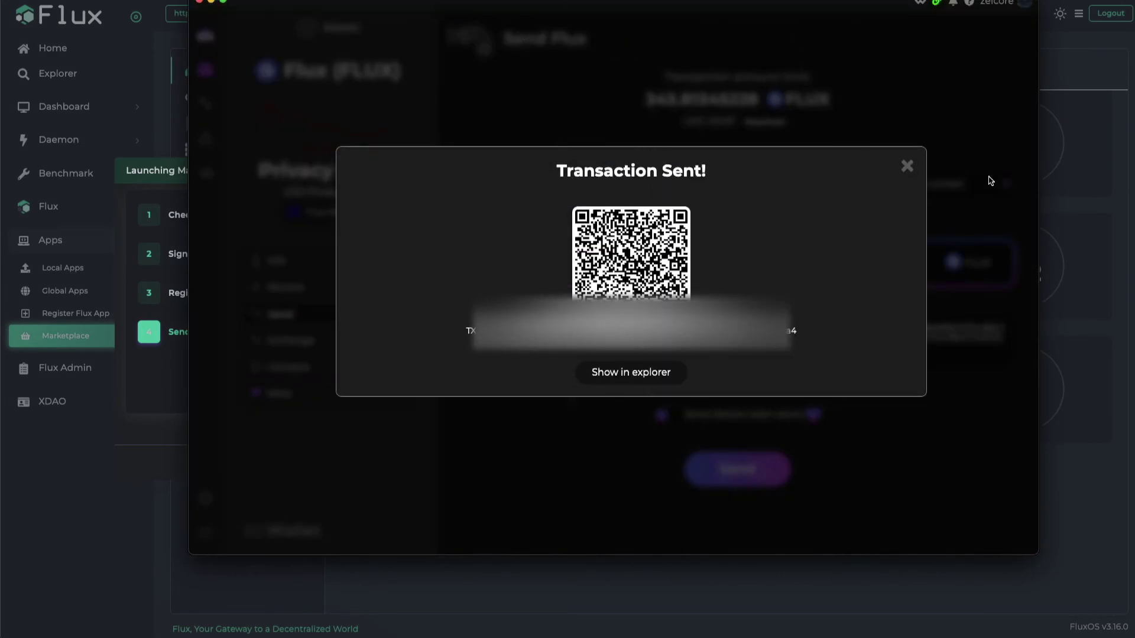
{"action": "left_click", "coordinate": [907, 167]}
Step: Finish the PresearchNode launch wizard and confirm closing the launch dialog
{"action": "left_click_drag", "start_coordinate": [439, 2], "coordinate": [1132, 236]}
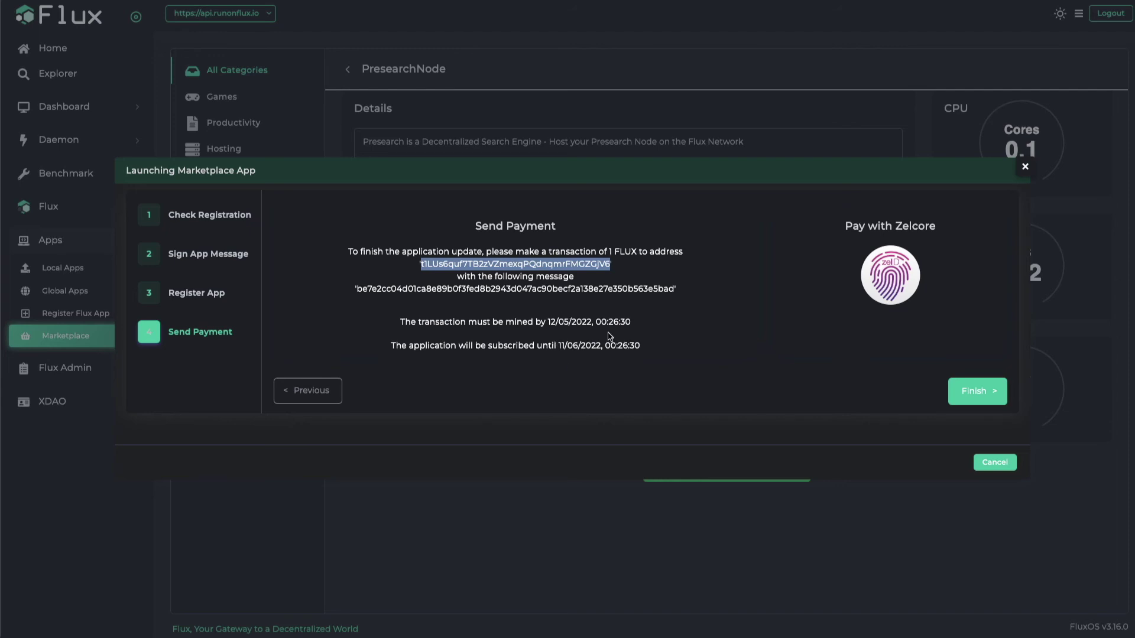
{"action": "left_click", "coordinate": [978, 392]}
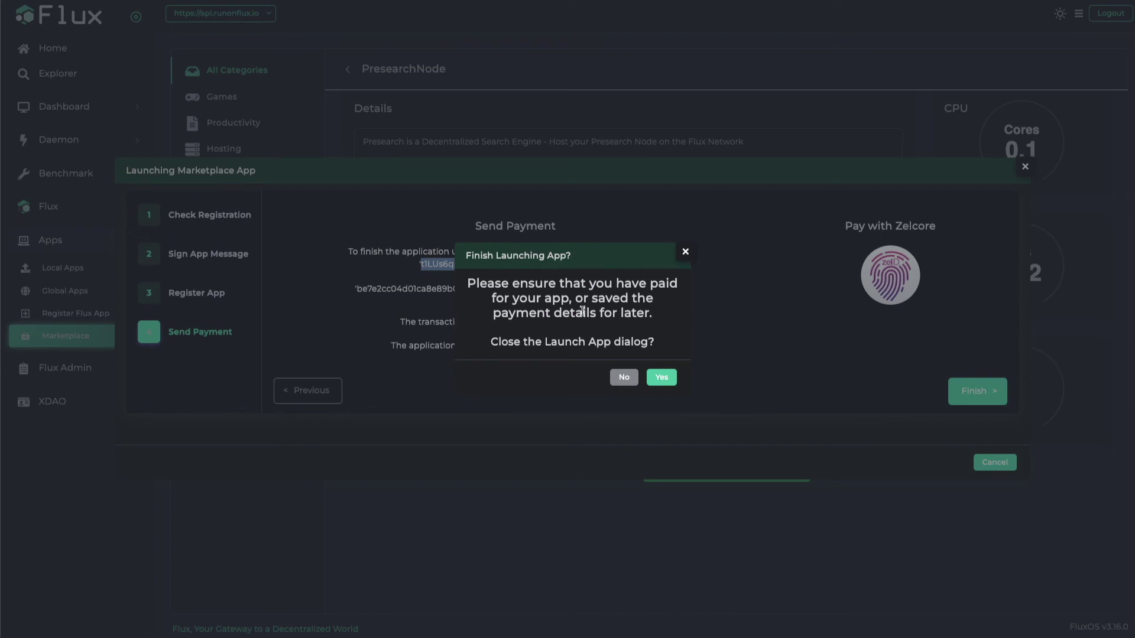
{"action": "left_click", "coordinate": [661, 377]}
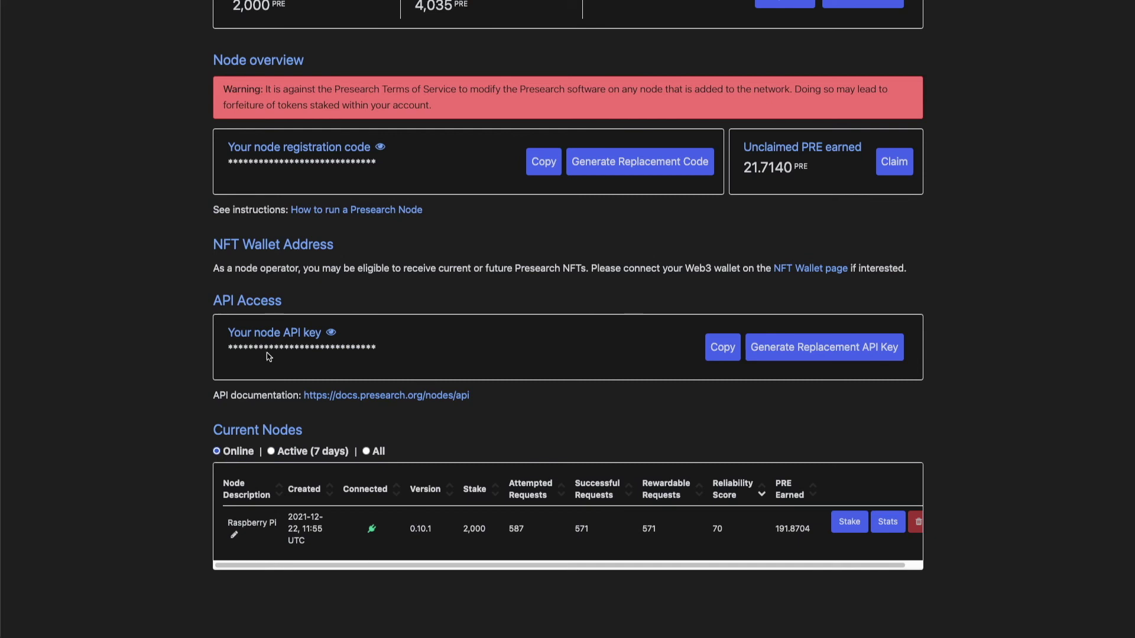
Step: Reload the nodes dashboard and open the second node's Update Search Node Details form
{"action": "key", "text": "super+r"}
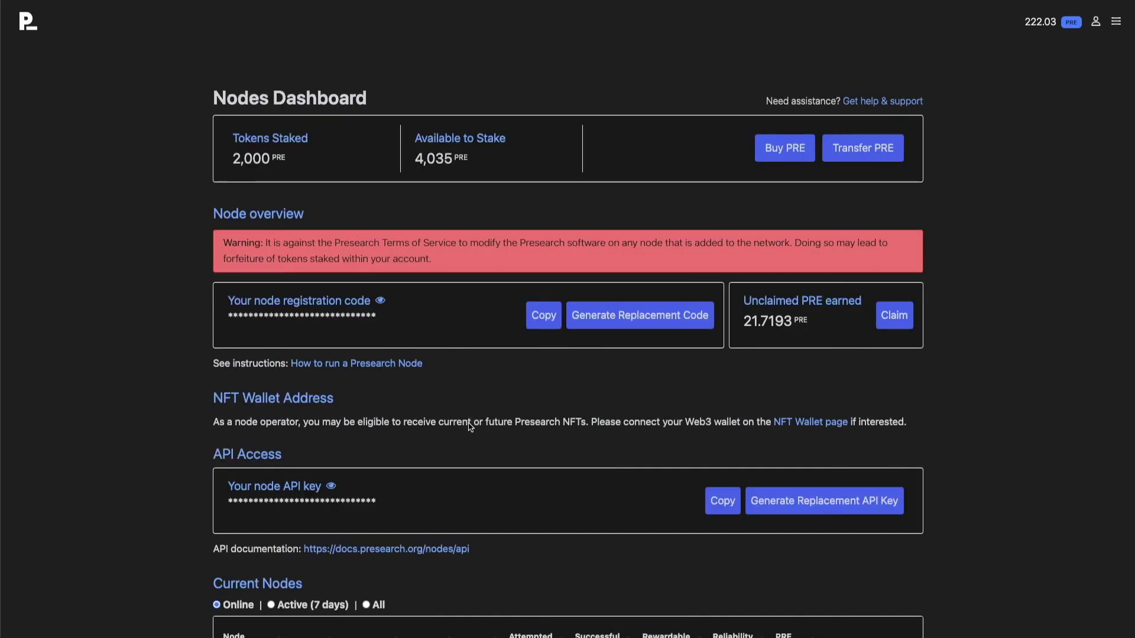
{"action": "scroll", "coordinate": [479, 425], "scroll_direction": "down", "scroll_amount": 3}
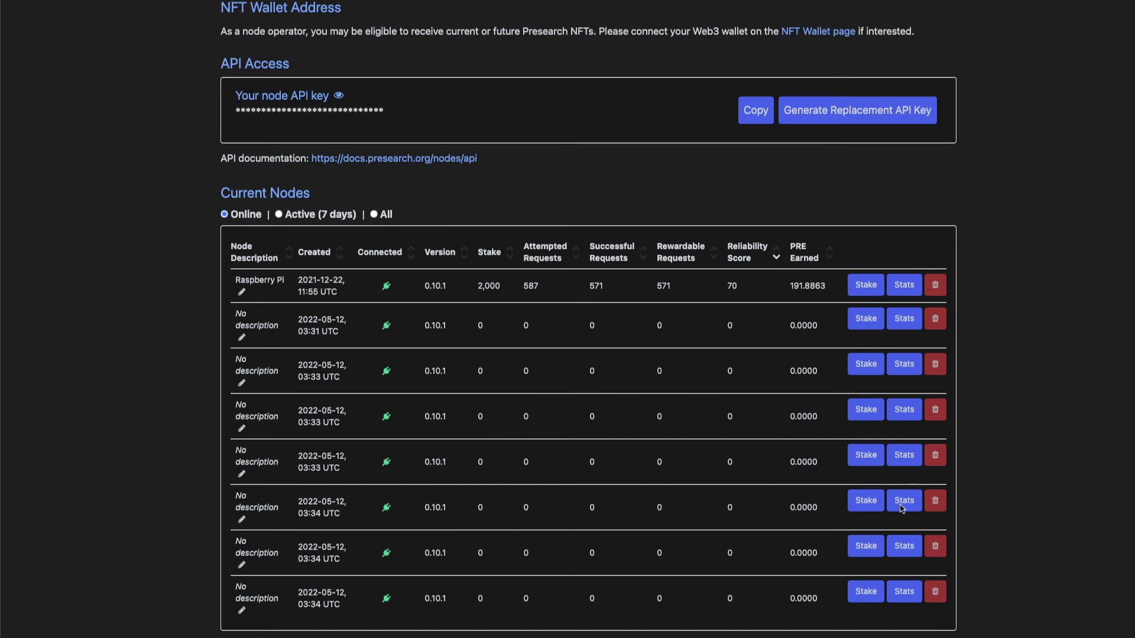
{"action": "scroll", "coordinate": [208, 476], "scroll_direction": "up", "scroll_amount": 4}
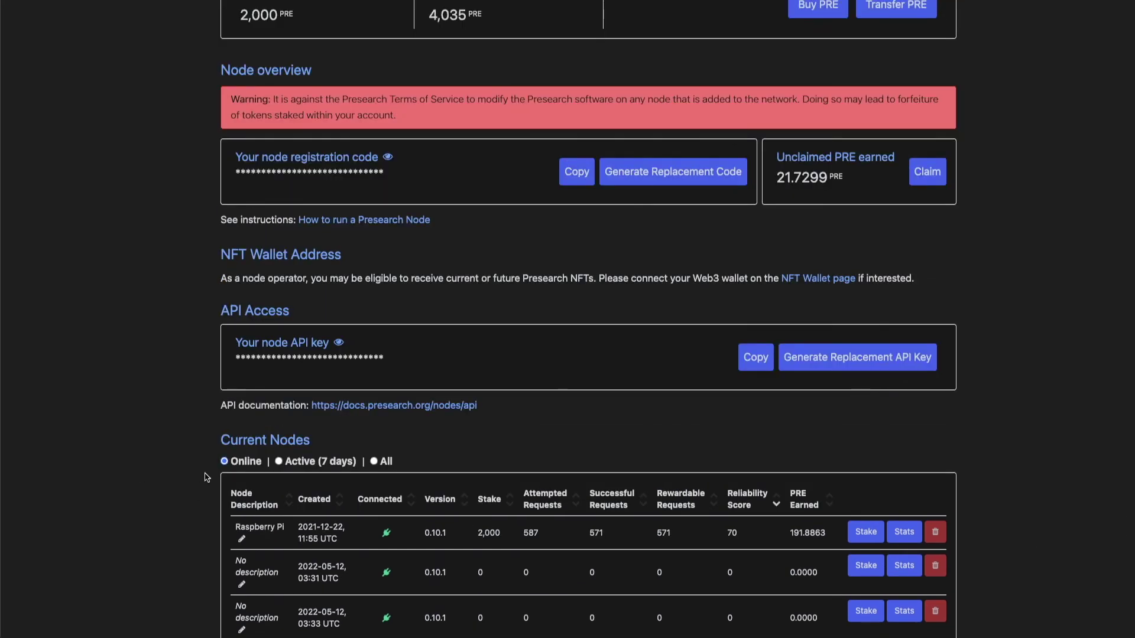
{"action": "scroll", "coordinate": [218, 471], "scroll_direction": "down", "scroll_amount": 5}
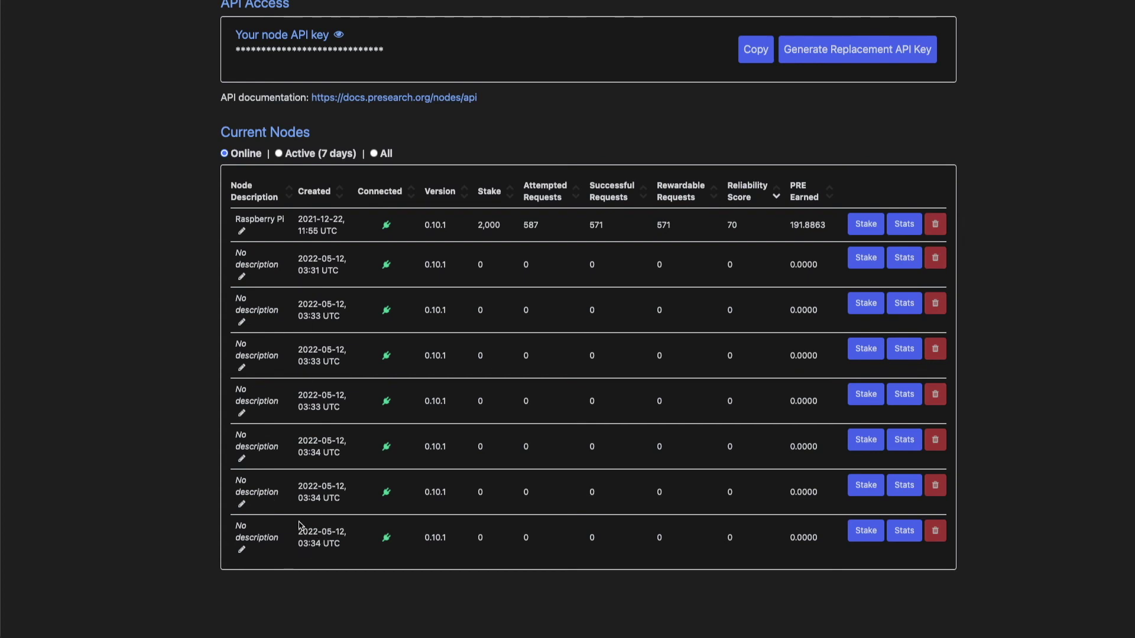
{"action": "scroll", "coordinate": [300, 526], "scroll_direction": "up", "scroll_amount": 1}
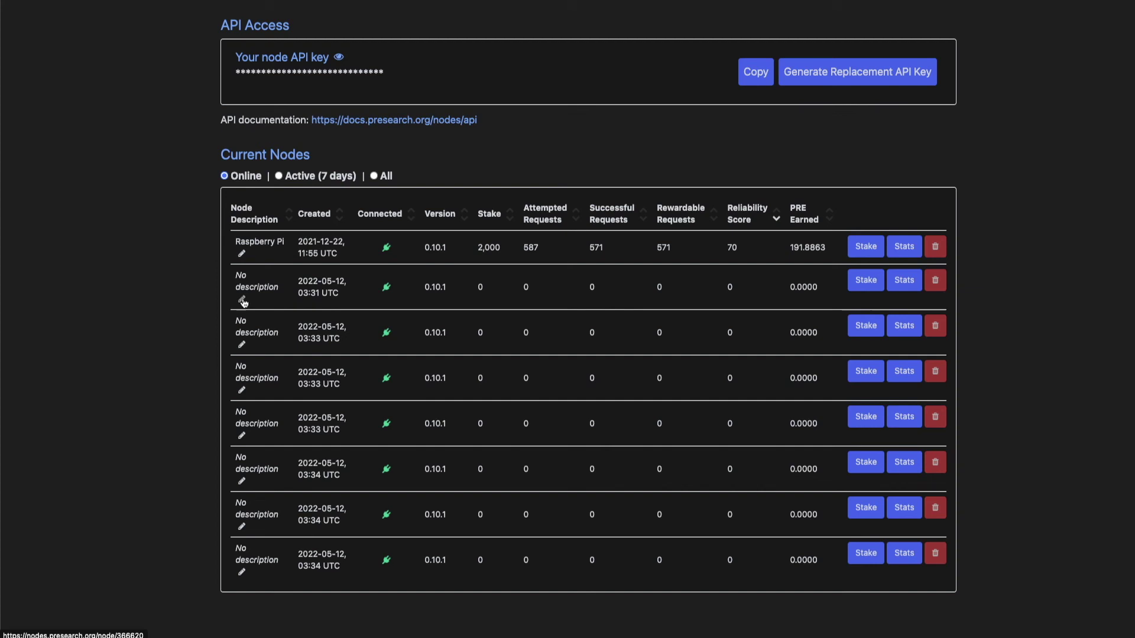
{"action": "left_click", "coordinate": [243, 301]}
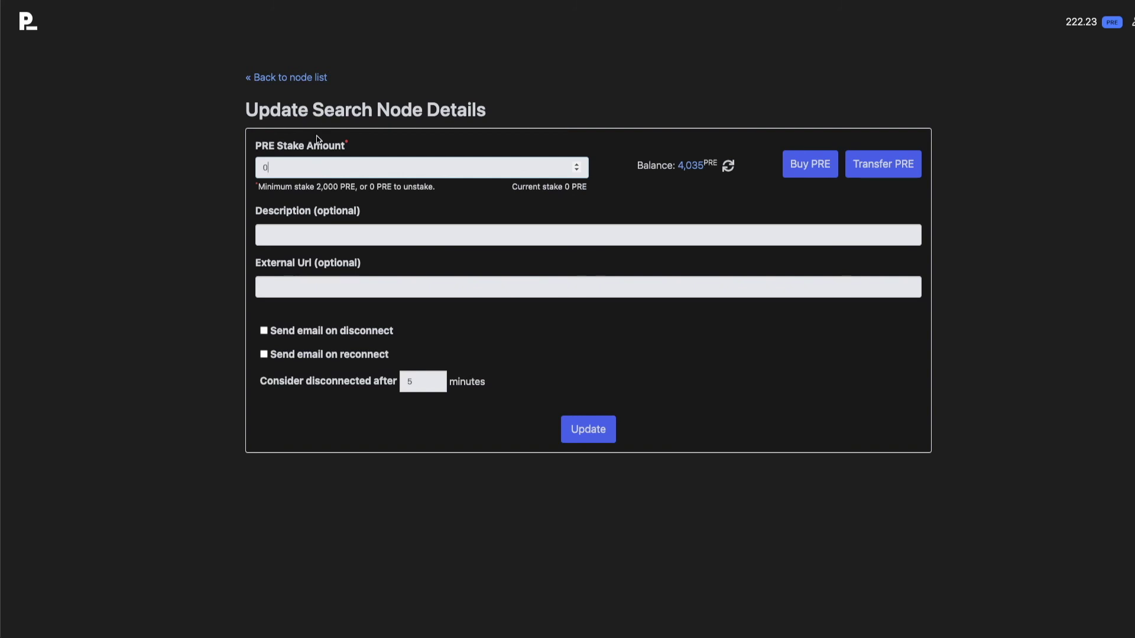
Step: Enter a 2000 PRE stake and the description 'Flux Node 1' for the second node
{"action": "left_click", "coordinate": [306, 78]}
{"action": "scroll", "coordinate": [376, 316], "scroll_direction": "down", "scroll_amount": 5}
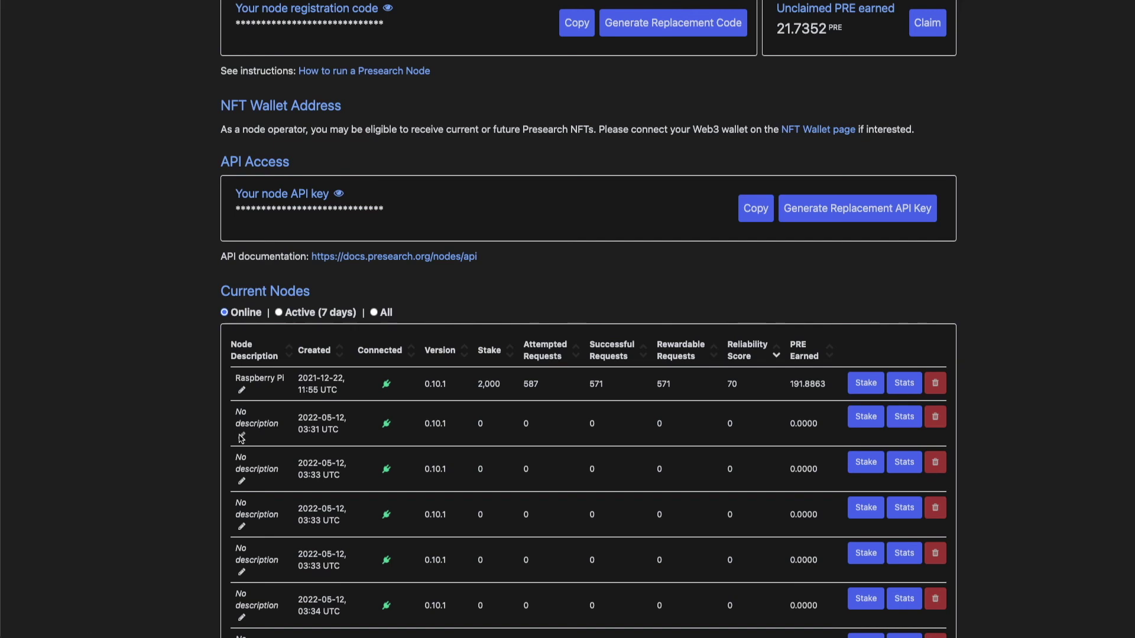
{"action": "left_click", "coordinate": [242, 436]}
{"action": "double_click", "coordinate": [294, 166]}
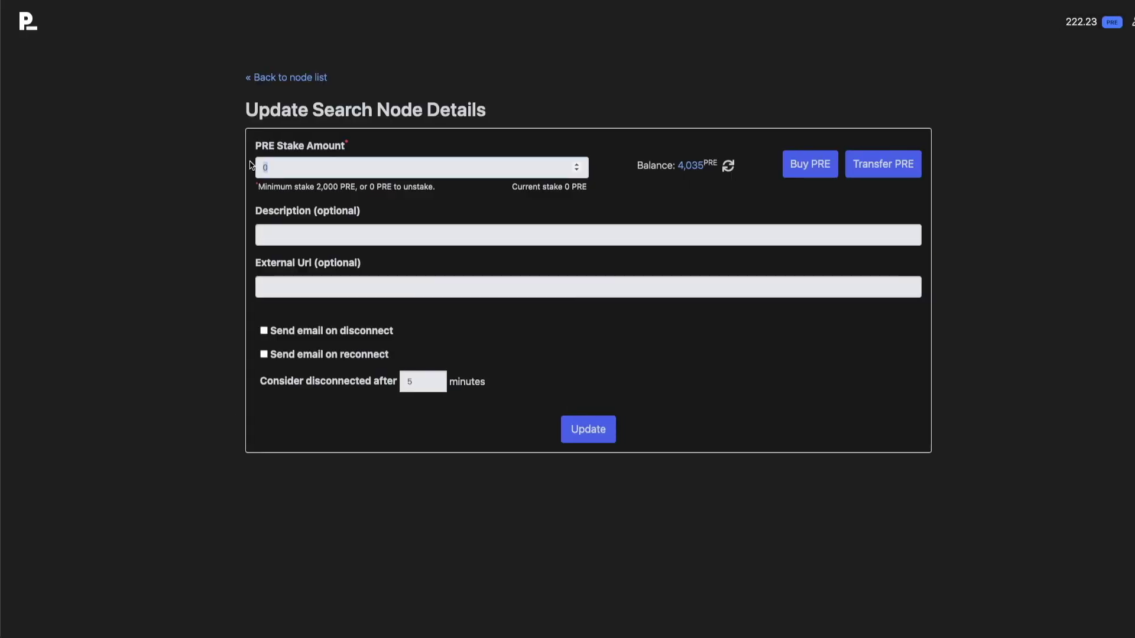
{"action": "type", "text": "2000"}
{"action": "key", "text": "Tab"}
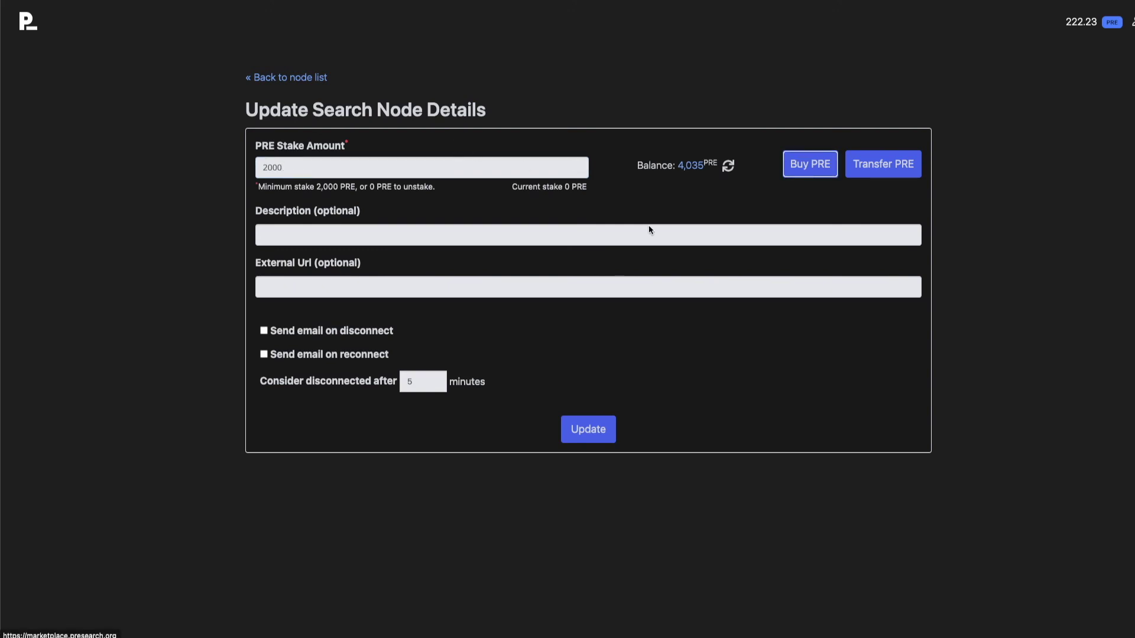
{"action": "left_click", "coordinate": [322, 228]}
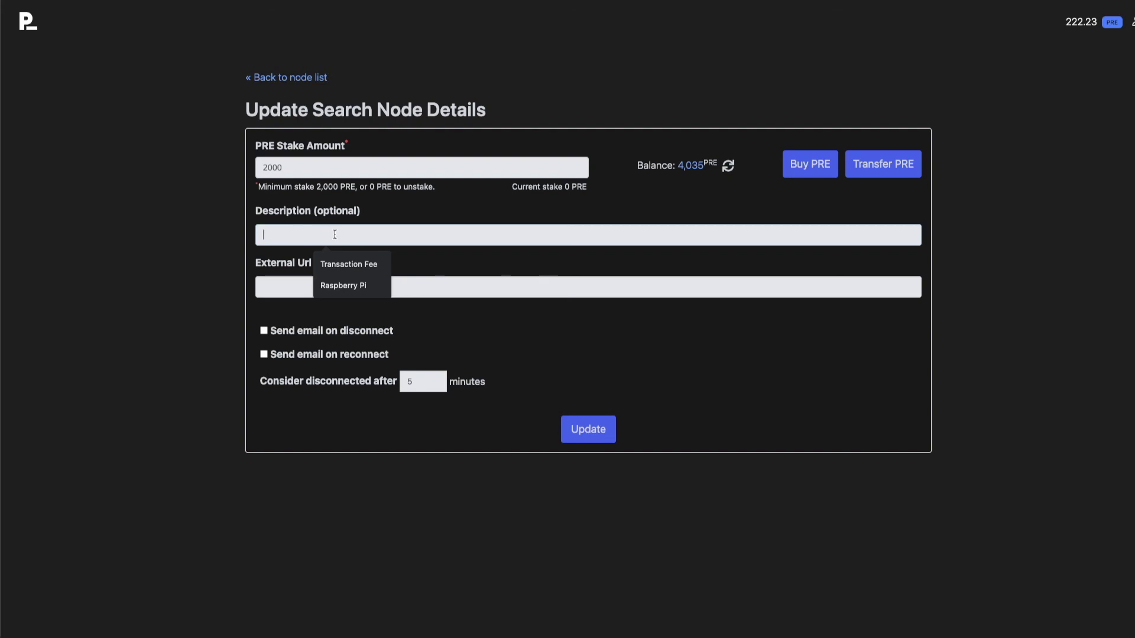
{"action": "type", "text": "F"}
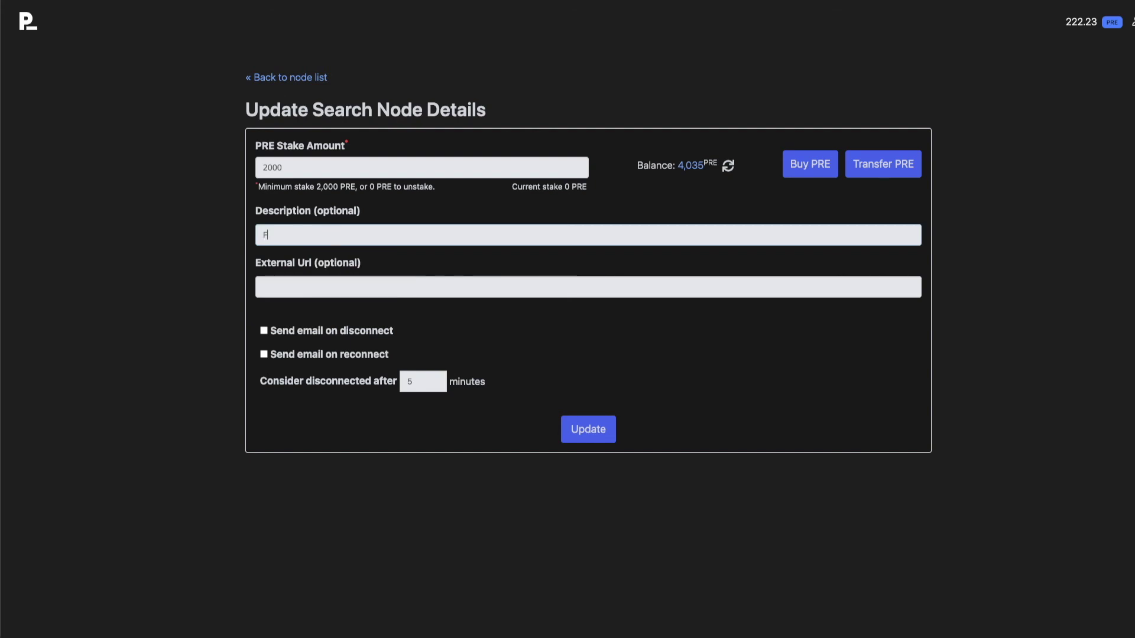
{"action": "type", "text": "lux Node 1"}
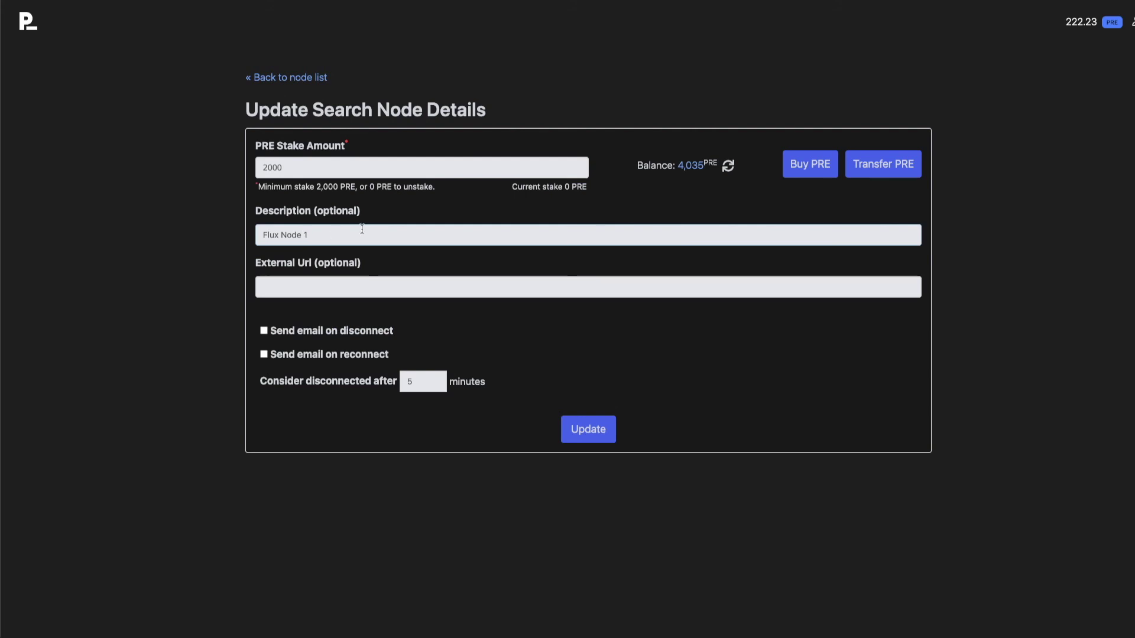
Step: Enable disconnect and reconnect email alerts, save the node, and return to the node list
{"action": "left_click", "coordinate": [264, 331]}
{"action": "left_click", "coordinate": [264, 354]}
{"action": "left_click", "coordinate": [595, 429]}
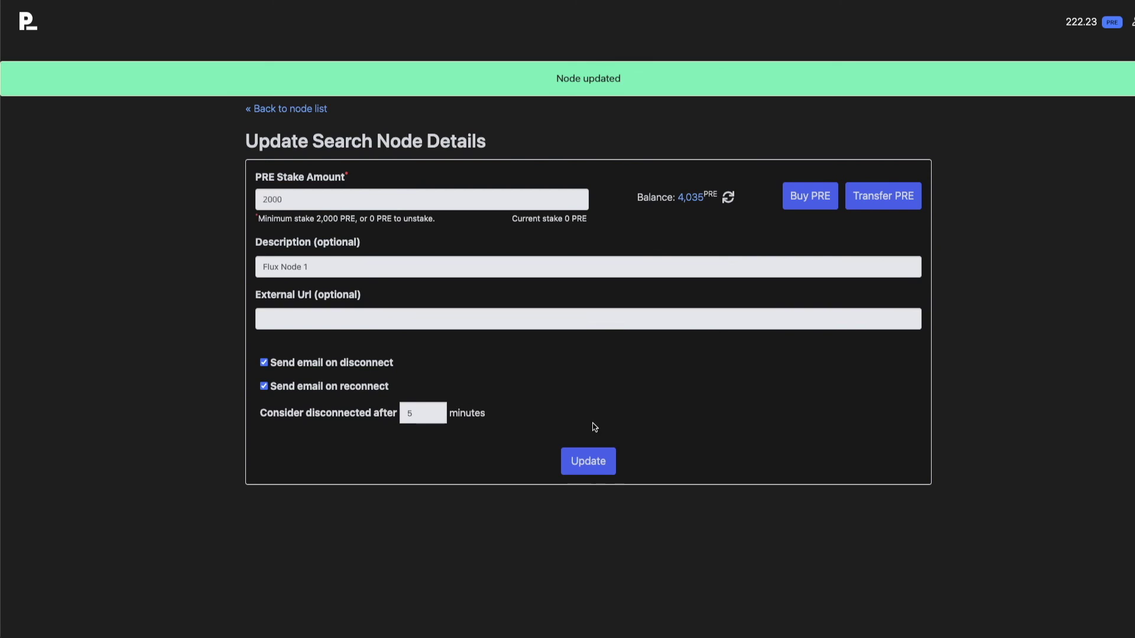
{"action": "left_click", "coordinate": [275, 114]}
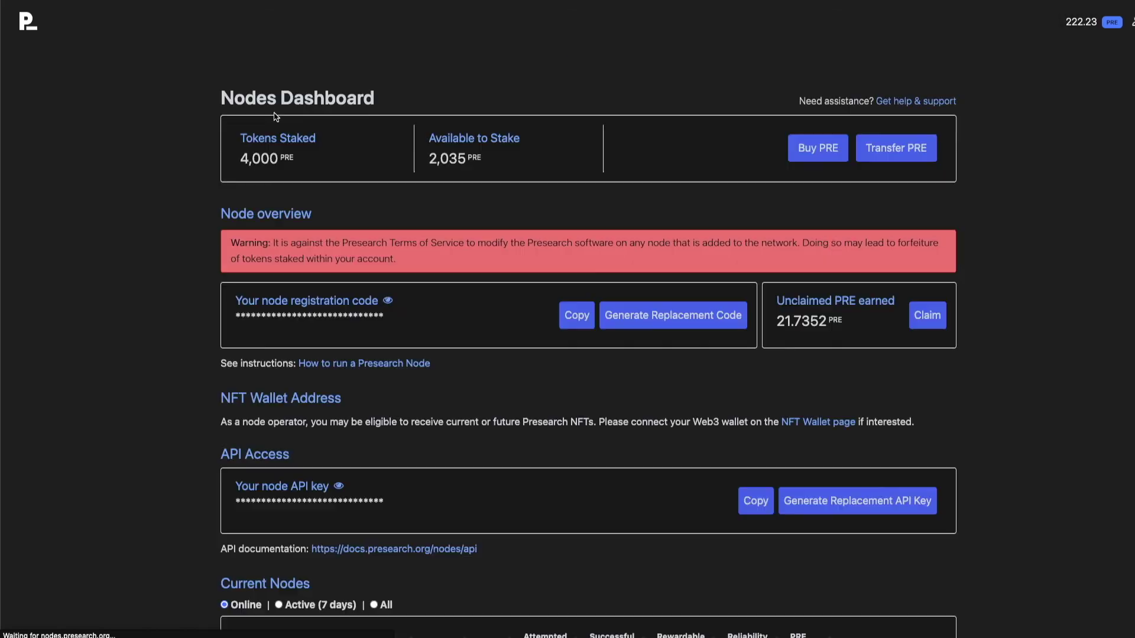
Step: Set the third node's PRE stake amount to 2000
{"action": "scroll", "coordinate": [487, 328], "scroll_direction": "down", "scroll_amount": 4}
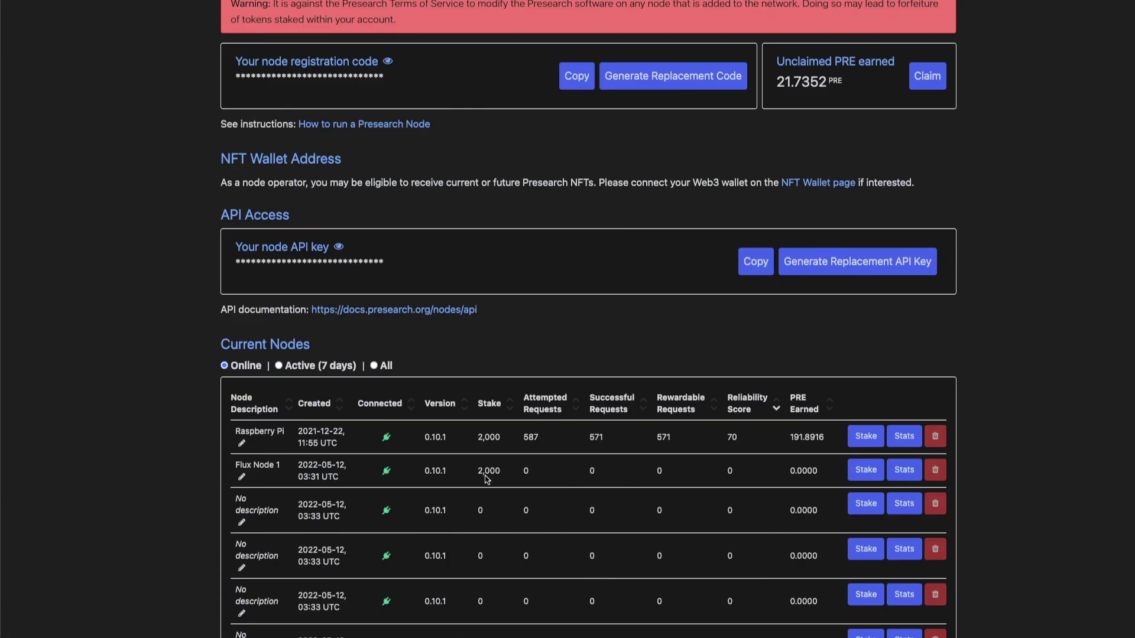
{"action": "scroll", "coordinate": [476, 180], "scroll_direction": "up", "scroll_amount": 4}
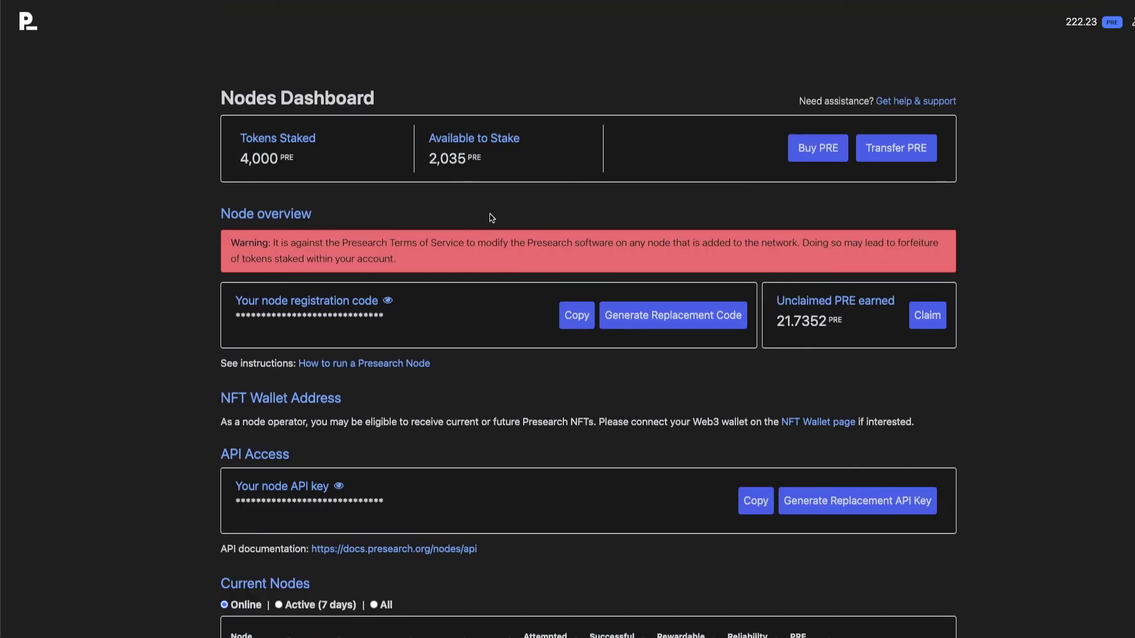
{"action": "scroll", "coordinate": [493, 218], "scroll_direction": "down", "scroll_amount": 8}
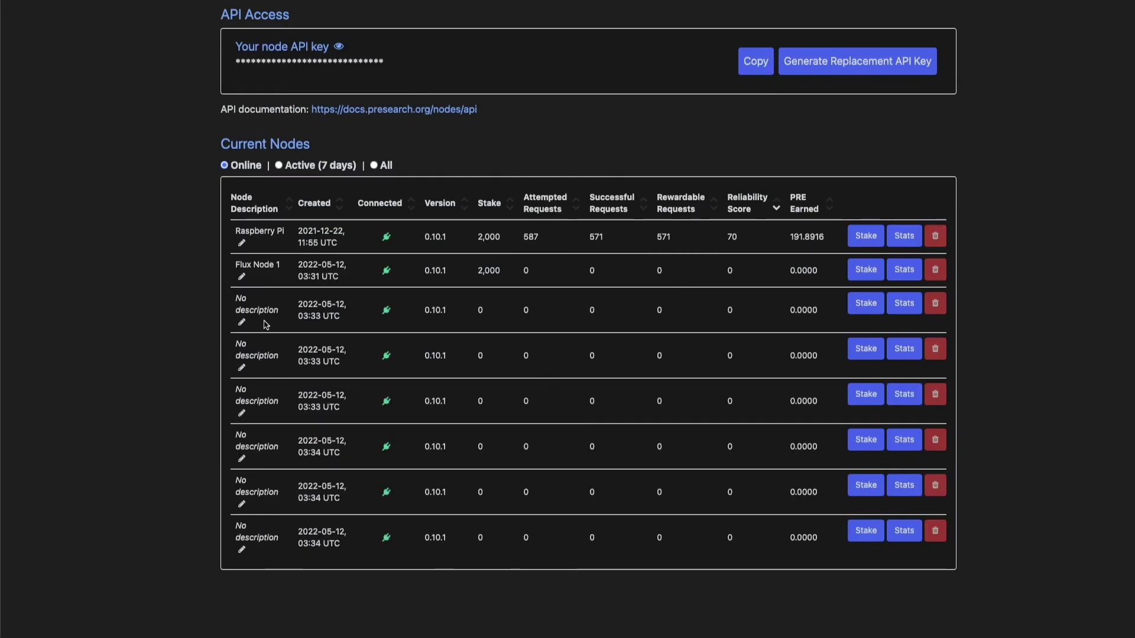
{"action": "left_click", "coordinate": [242, 323]}
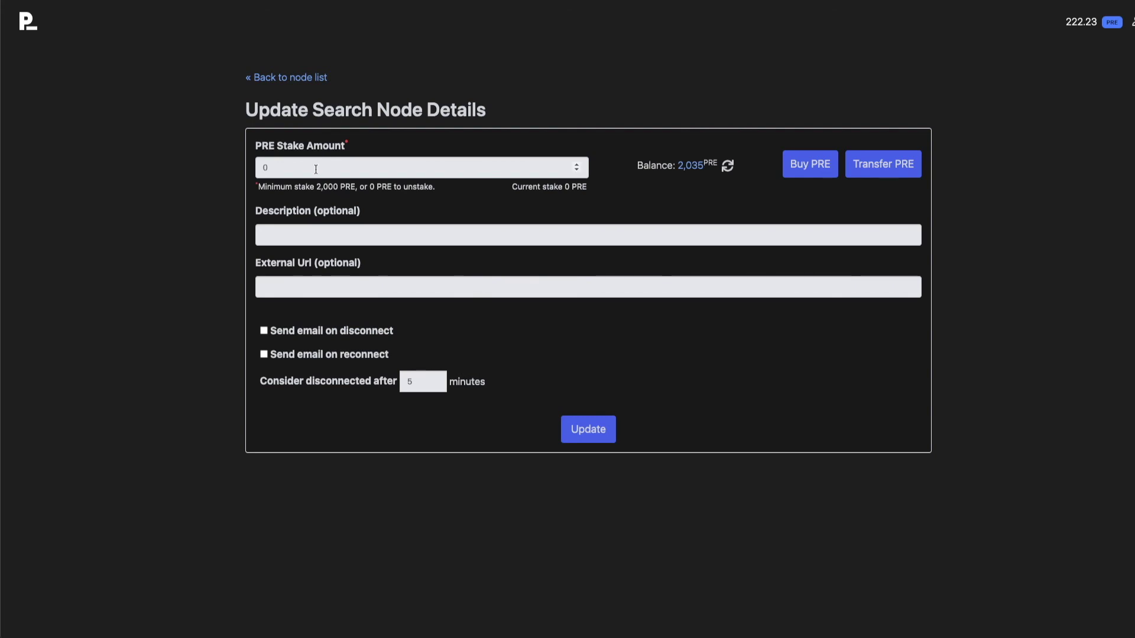
{"action": "left_click_drag", "start_coordinate": [311, 168], "coordinate": [263, 161]}
{"action": "type", "text": "2000"}
Step: Describe the node as 'Flux Node 2', enable both email alerts, and save the update
{"action": "left_click", "coordinate": [275, 228]}
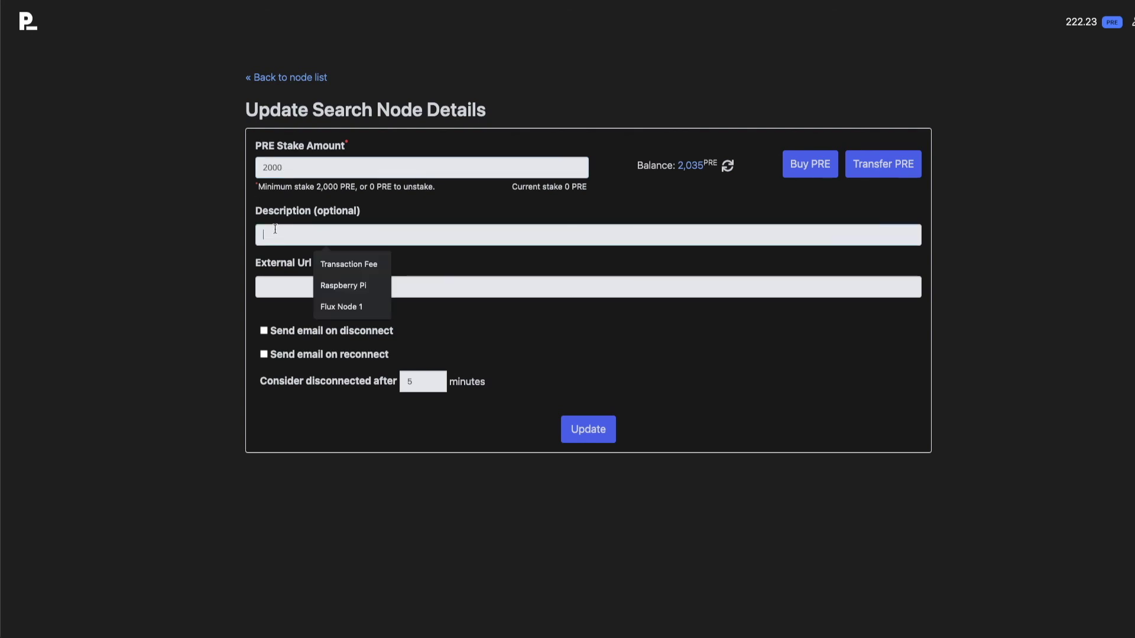
{"action": "key", "text": "Down"}
{"action": "key", "text": "Down"}
{"action": "key", "text": "Down"}
{"action": "key", "text": "Return"}
{"action": "key", "text": "BackSpace"}
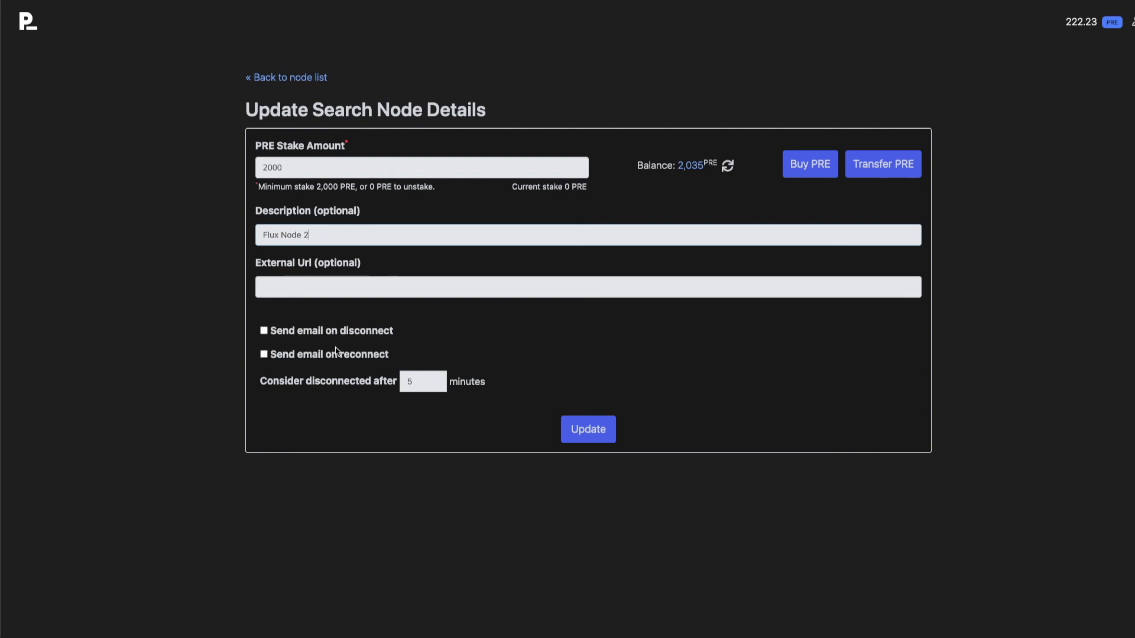
{"action": "left_click", "coordinate": [264, 331]}
{"action": "left_click", "coordinate": [264, 354]}
{"action": "left_click", "coordinate": [577, 431]}
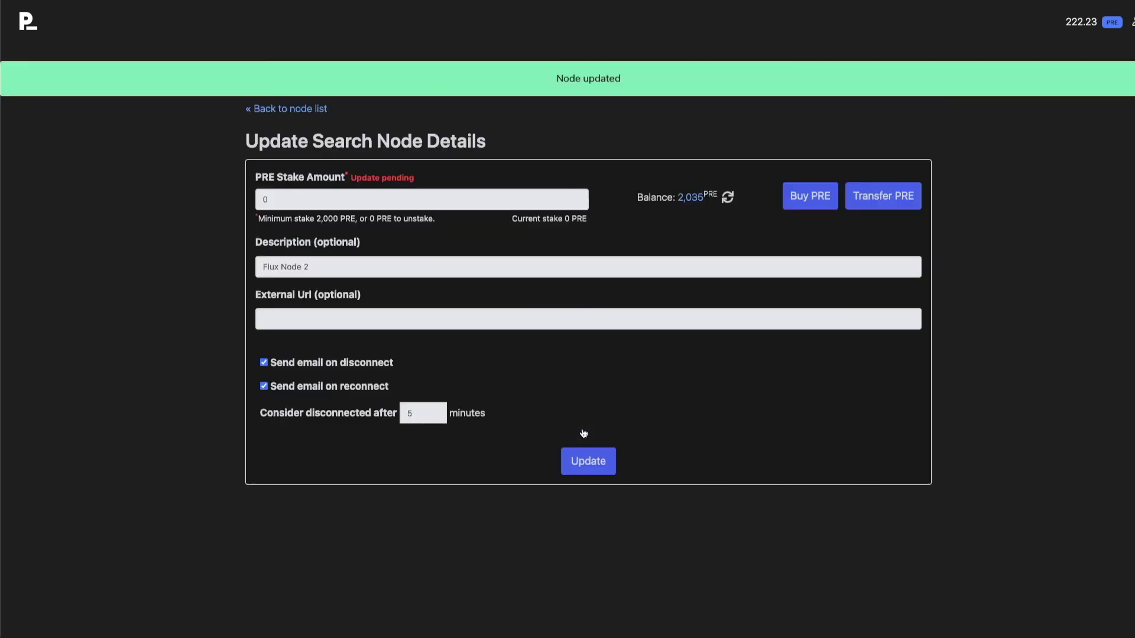
{"action": "left_click", "coordinate": [314, 108]}
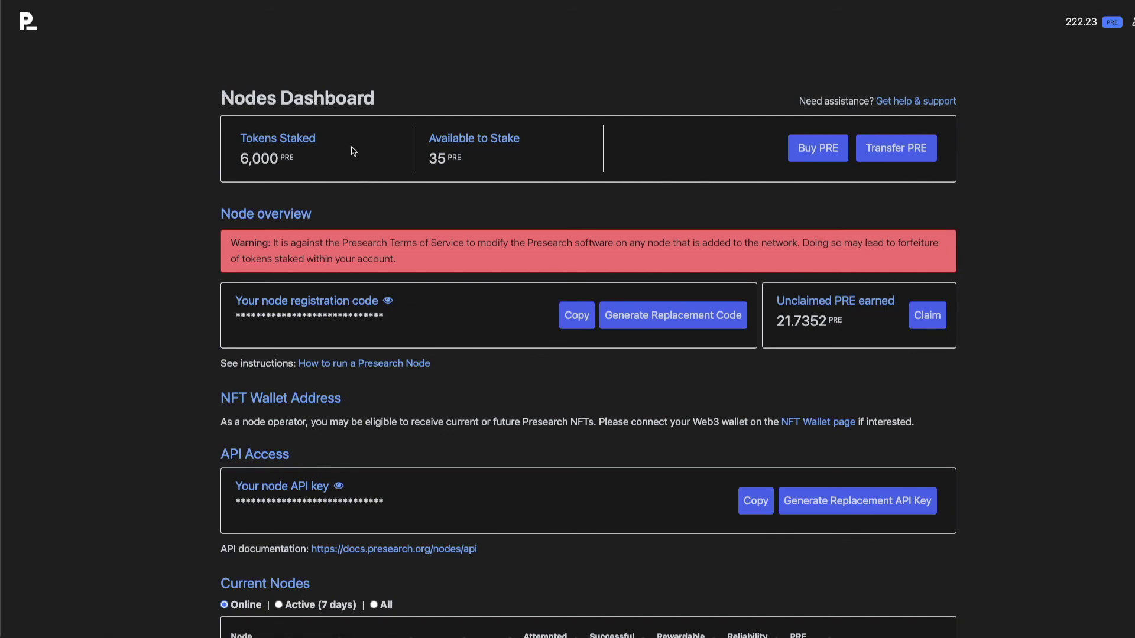
{"action": "scroll", "coordinate": [495, 355], "scroll_direction": "down", "scroll_amount": 1}
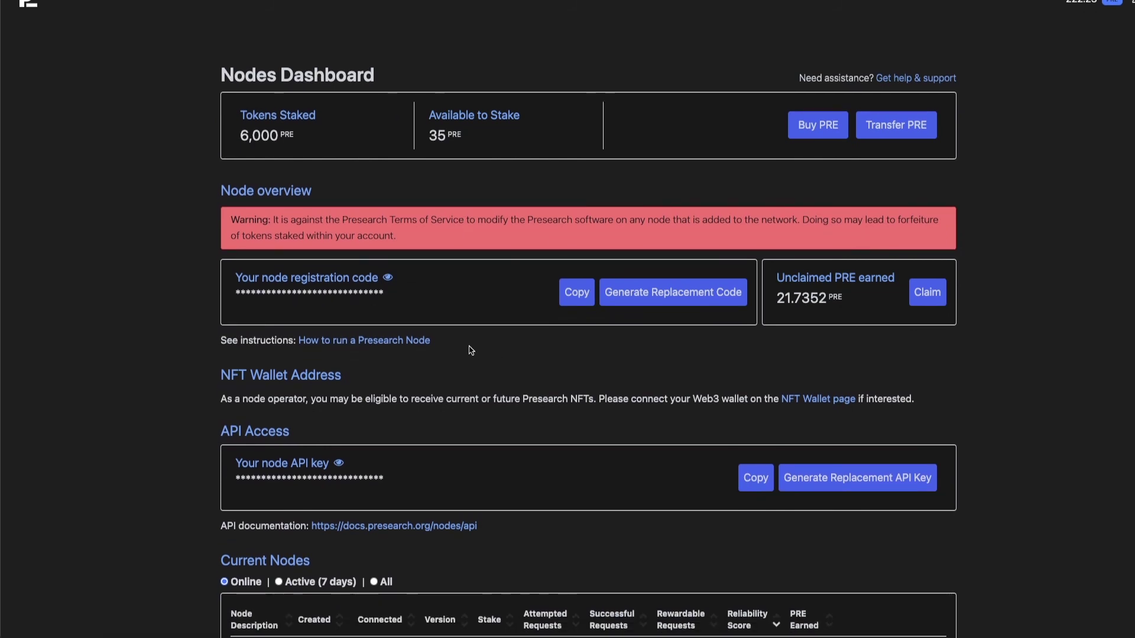
{"action": "scroll", "coordinate": [471, 350], "scroll_direction": "down", "scroll_amount": 5}
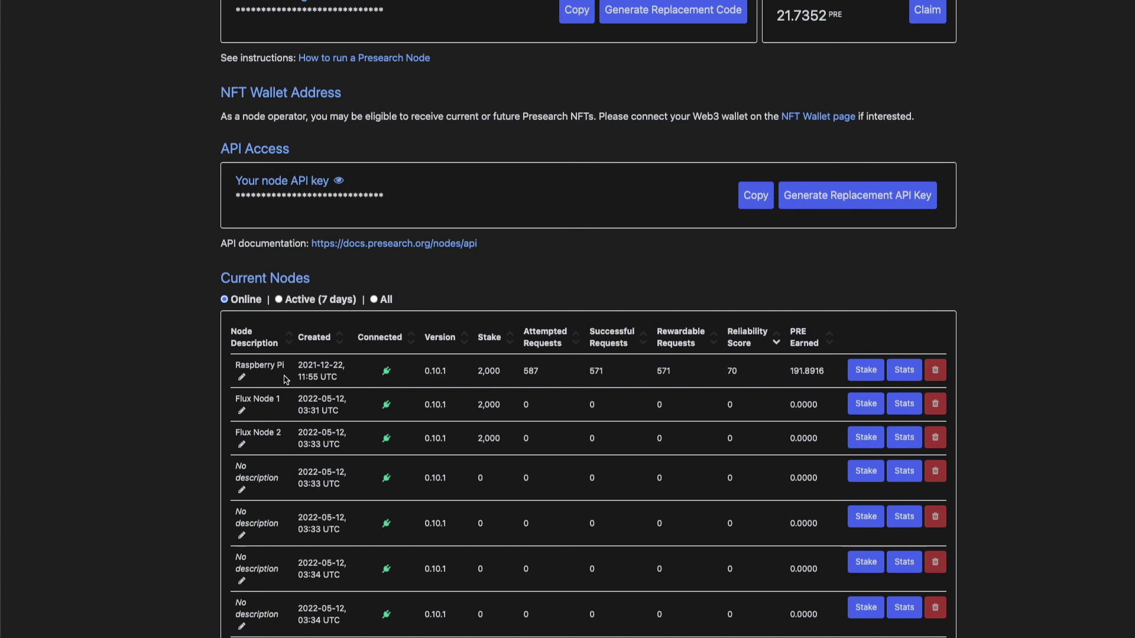
{"action": "left_click", "coordinate": [900, 372]}
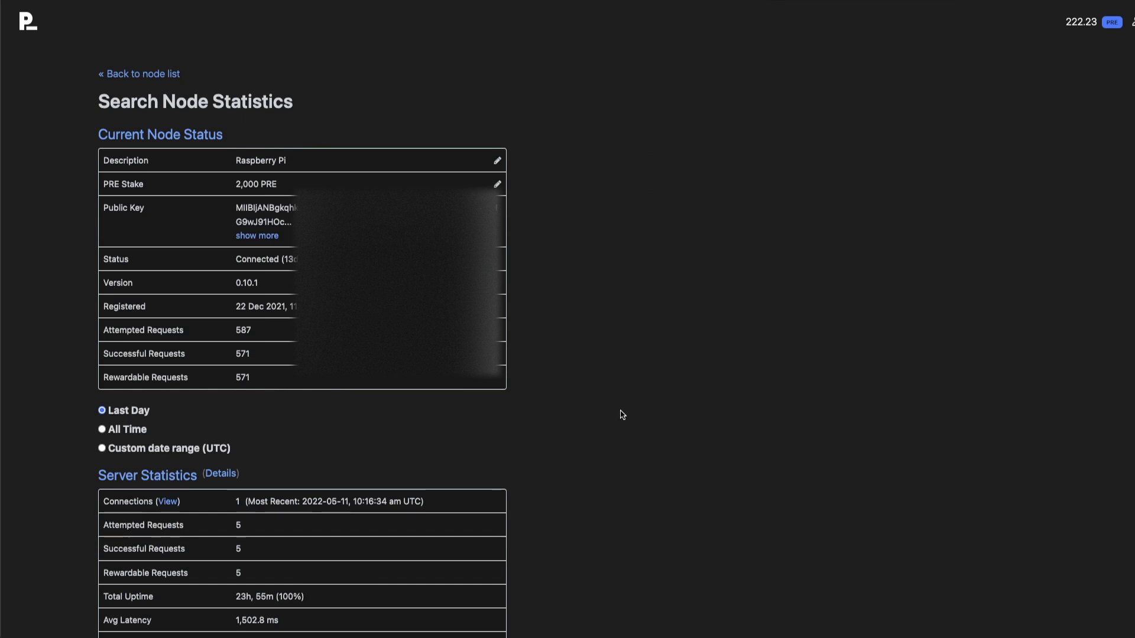
{"action": "scroll", "coordinate": [611, 424], "scroll_direction": "down", "scroll_amount": 2}
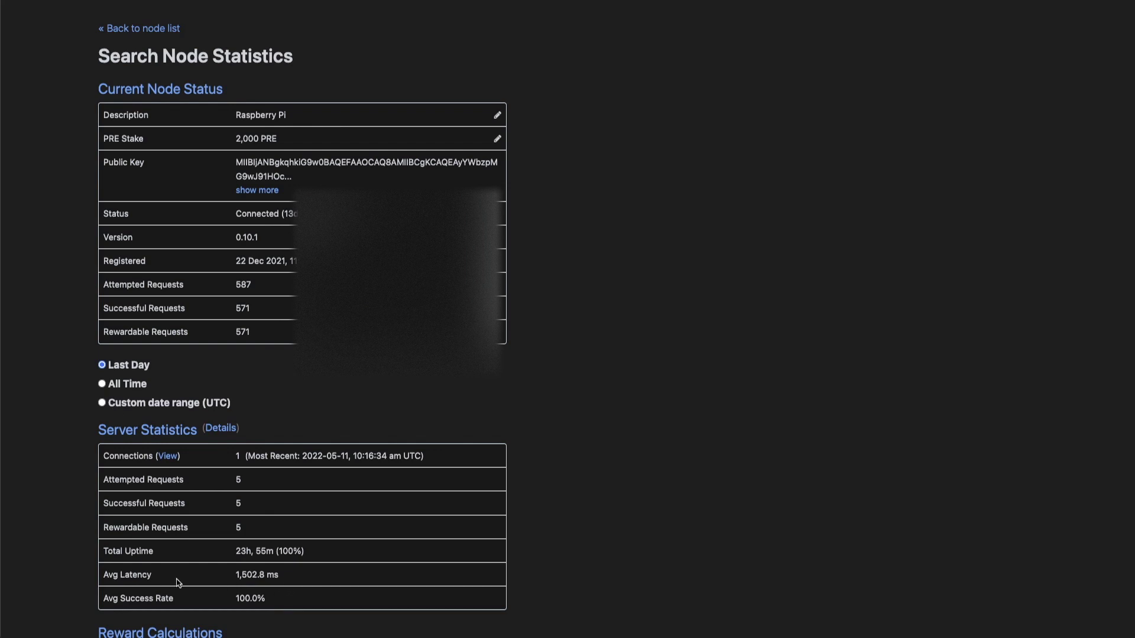
{"action": "left_click_drag", "start_coordinate": [284, 577], "coordinate": [234, 577]}
{"action": "left_click", "coordinate": [143, 28]}
{"action": "scroll", "coordinate": [431, 291], "scroll_direction": "down", "scroll_amount": 5}
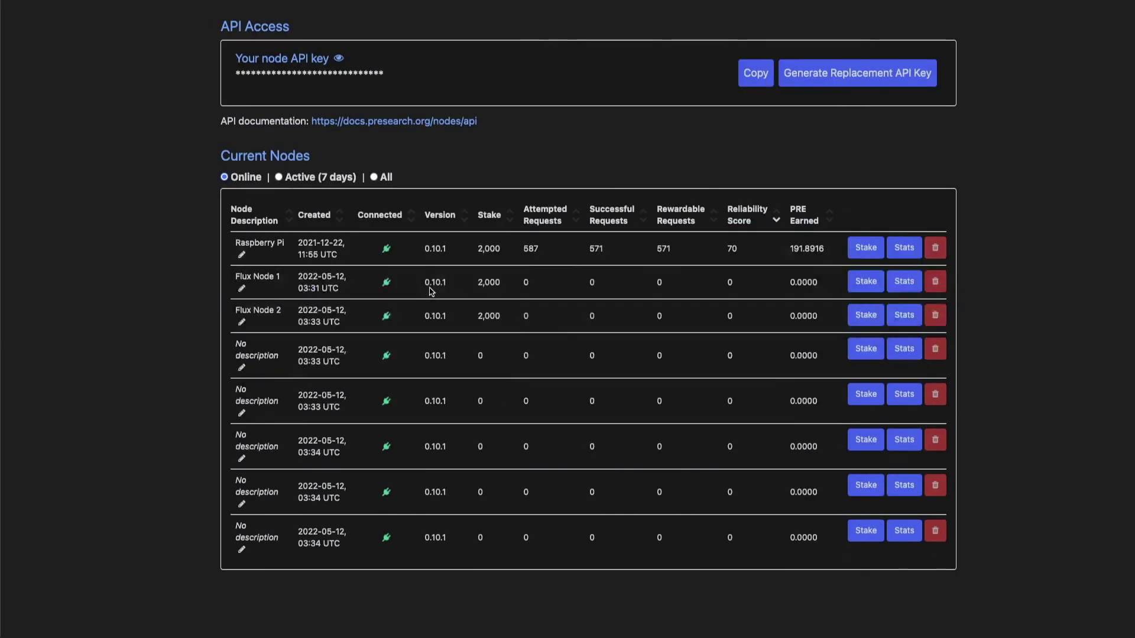